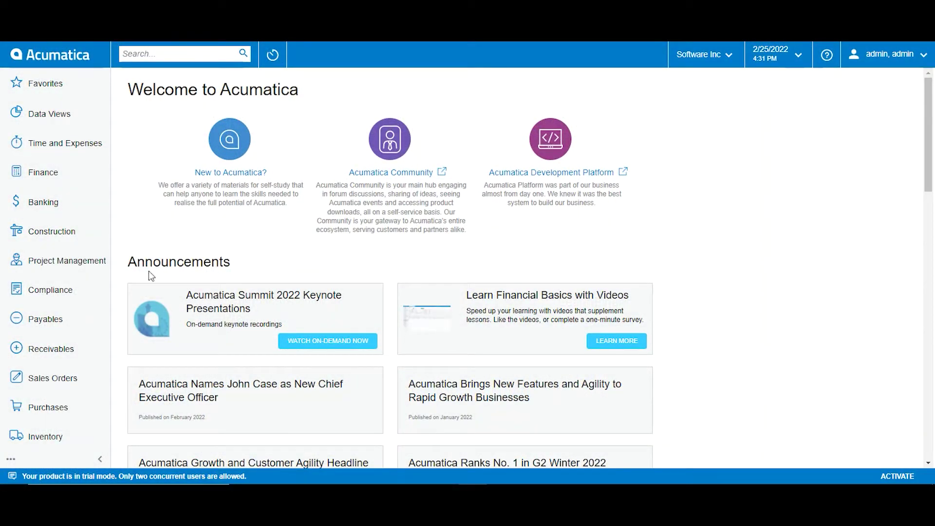
Open the Leads list from the Marketing workspace and scroll through its five existing lead records.
scroll(54, 331, "down", 3)
left_click(68, 376)
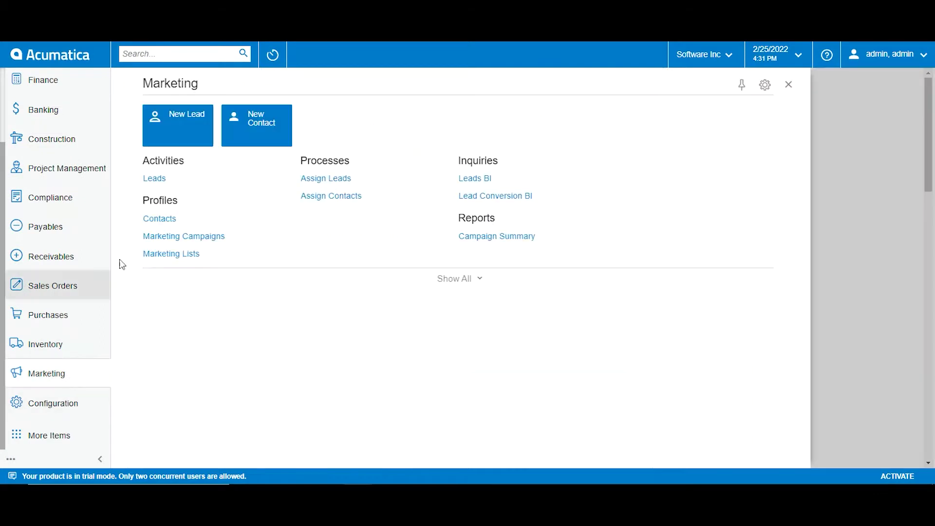
left_click(486, 283)
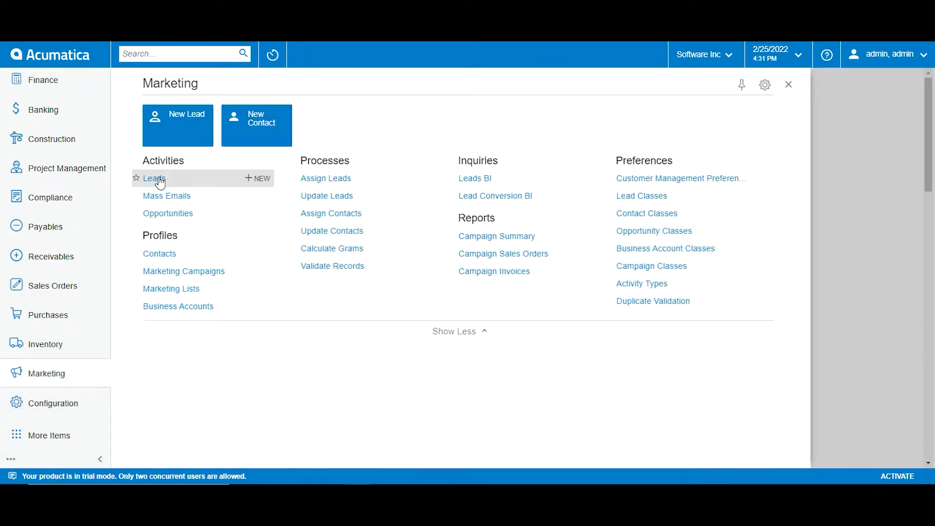
left_click(157, 181)
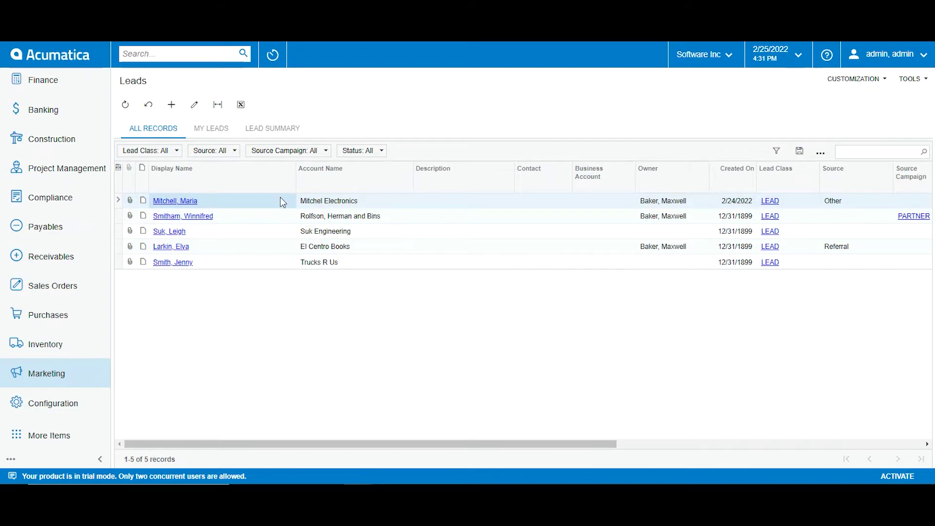
left_click_drag(360, 438, 461, 443)
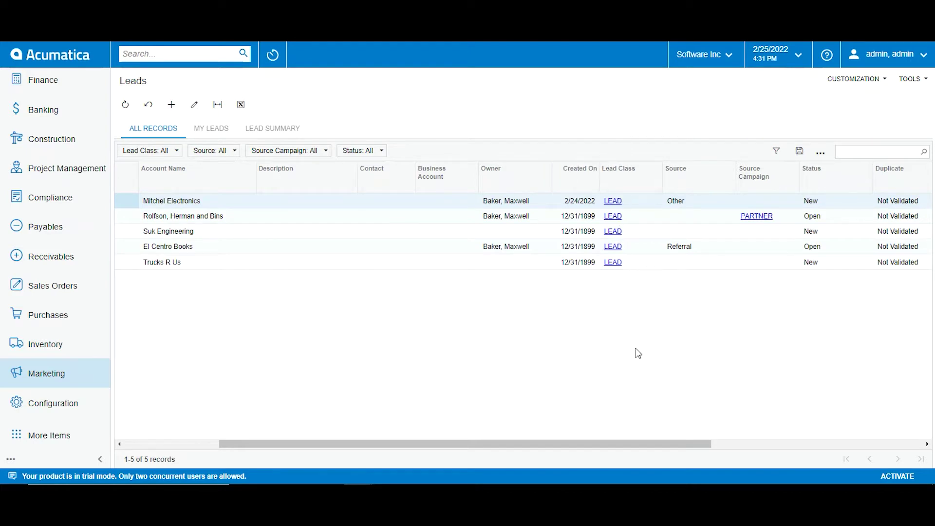
left_click_drag(685, 445, 375, 426)
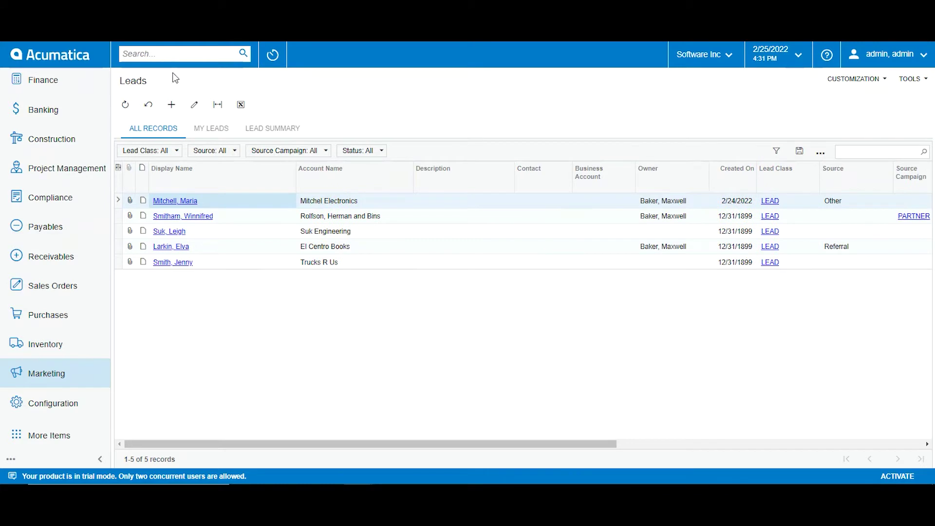
Create a new lead and paste in the copied Beans Co. contact, Florida address and description.
left_click(173, 105)
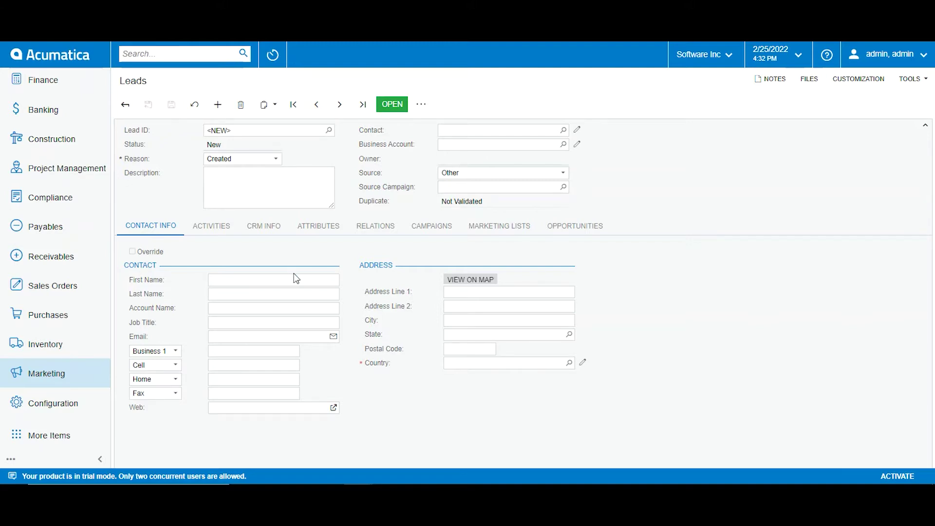
left_click(267, 104)
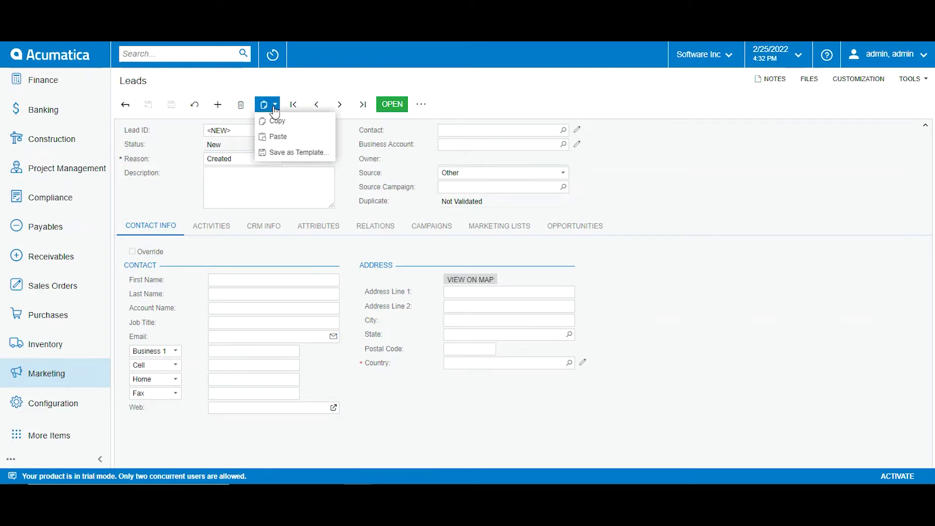
left_click(277, 138)
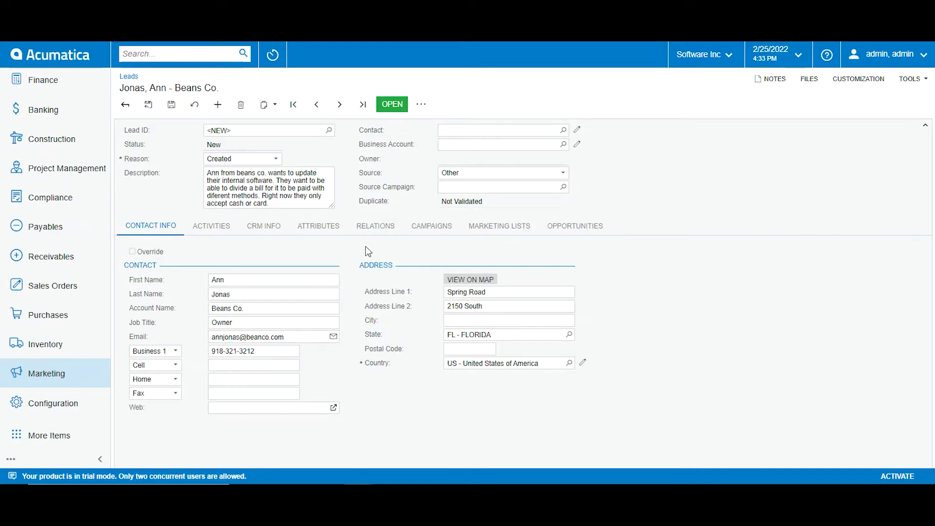
Drag the Description box wider in two passes until the software-needs text fits on five lines.
left_click_drag(328, 203, 359, 206)
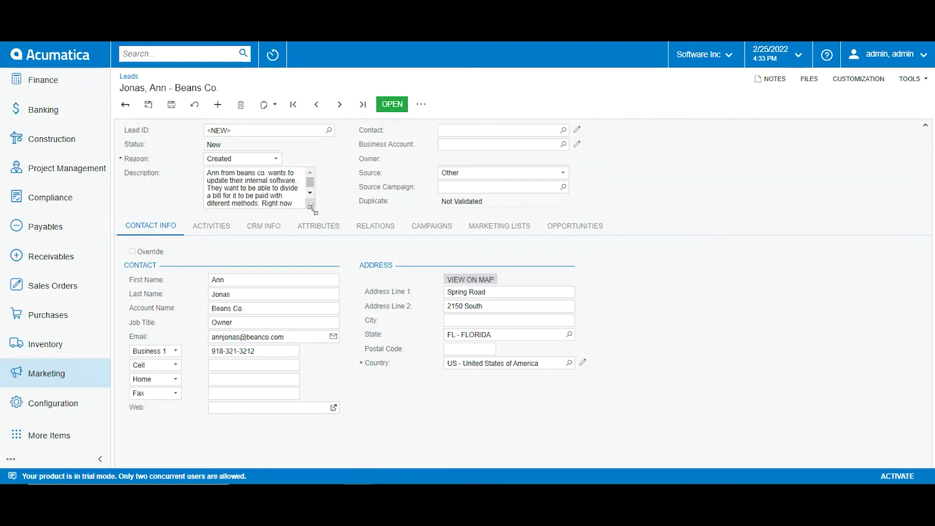
left_click_drag(312, 209, 340, 207)
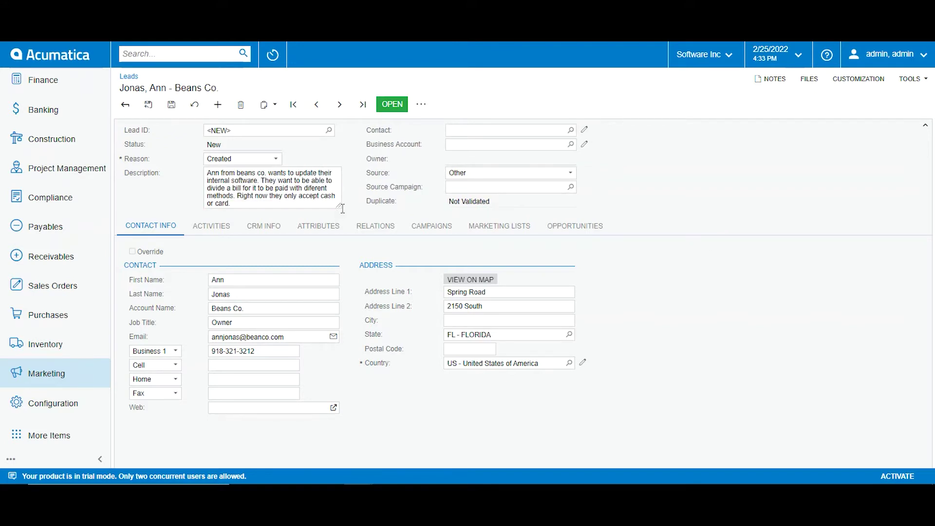
Save the Beans Co. lead so it gets its own Lead ID with status New.
left_click(171, 107)
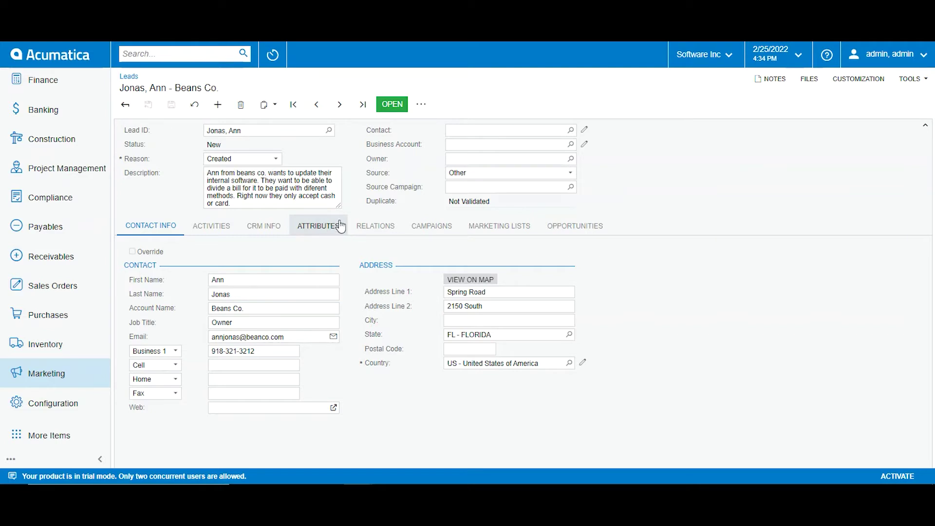
left_click(421, 105)
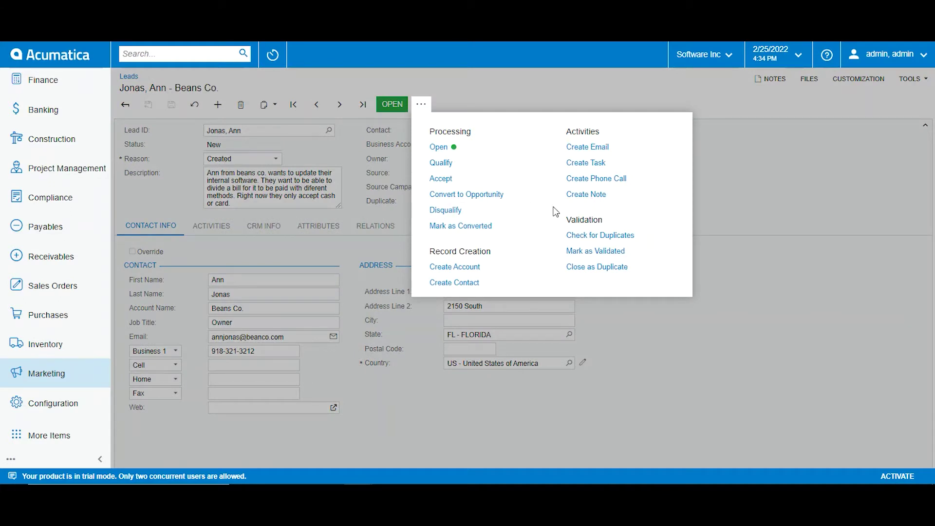
Run Check for Duplicates on the Beans Co. lead, marking it Validated.
left_click(592, 237)
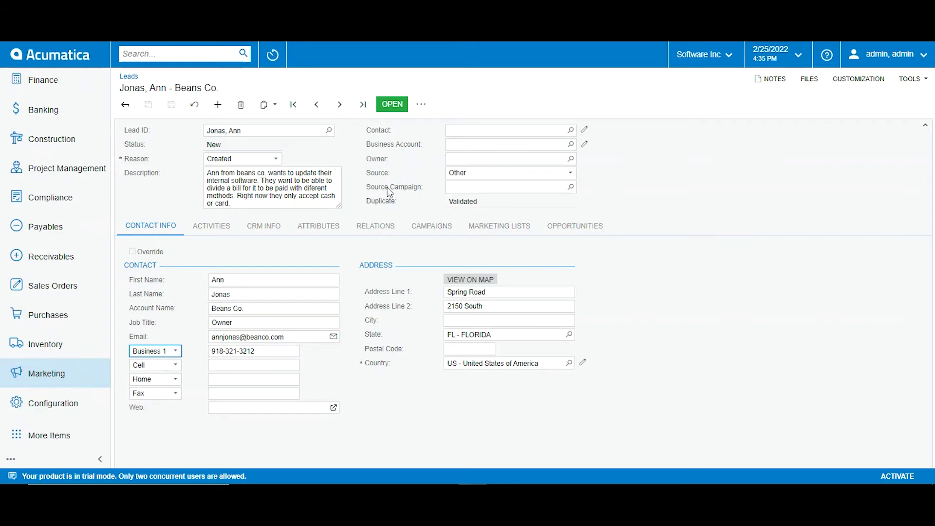
Copy the Beans Co. lead and paste its details into a new blank lead.
left_click(267, 104)
left_click(275, 124)
left_click(214, 111)
left_click(267, 105)
left_click(278, 137)
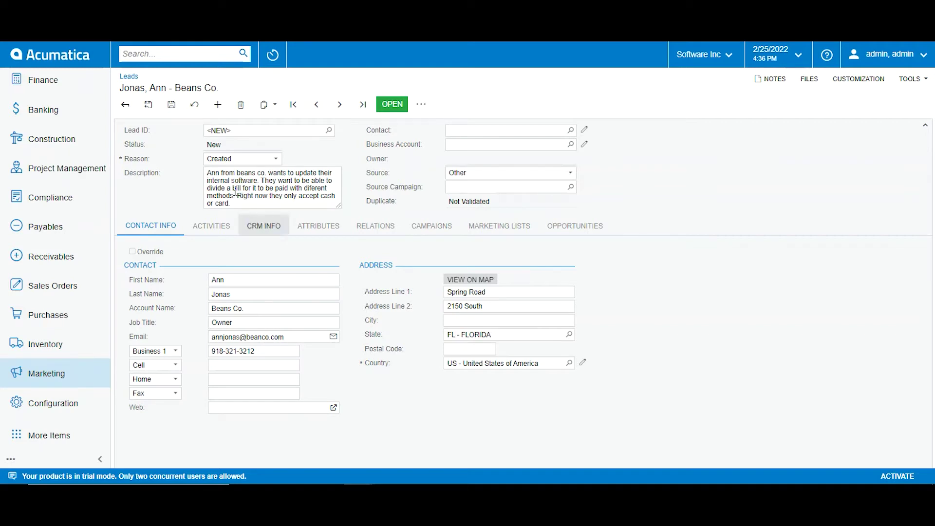
Save the pasted copy and run Check for Duplicates, flagging it Possible Duplicate of the original.
left_click(173, 104)
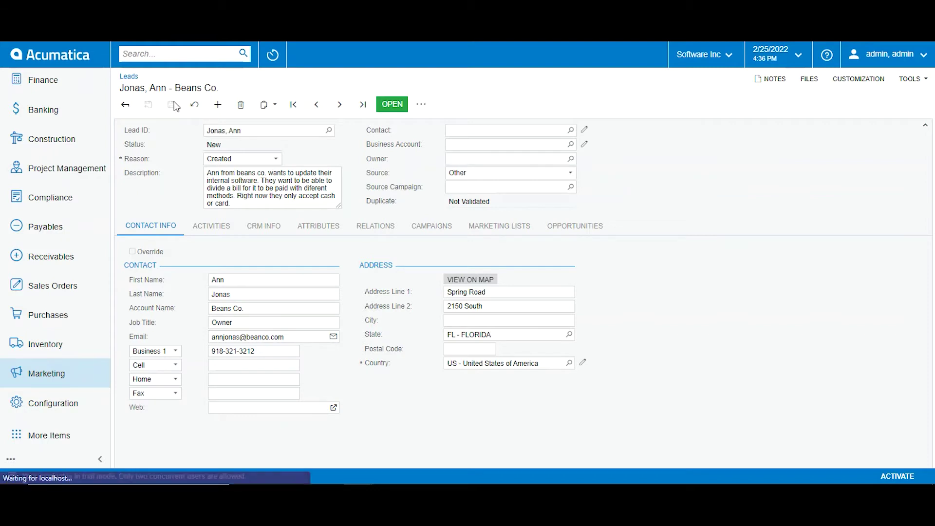
left_click(420, 104)
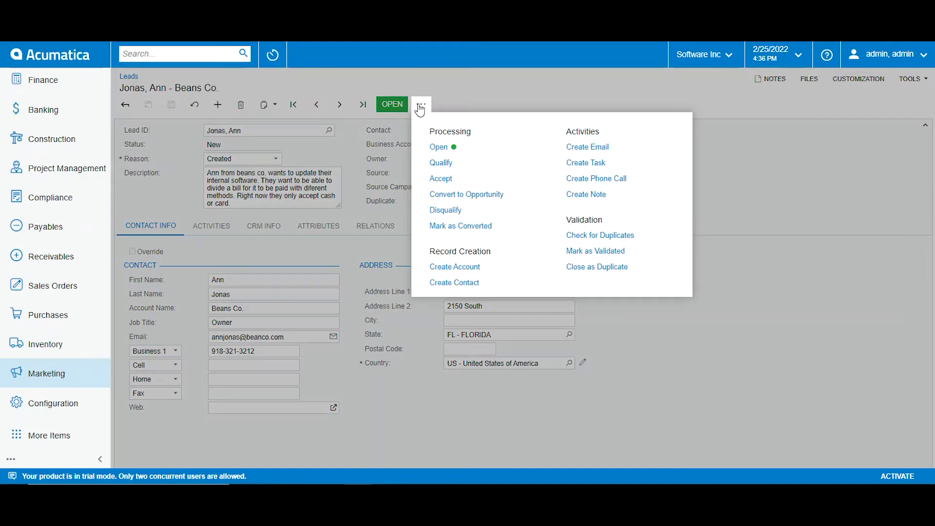
left_click(594, 233)
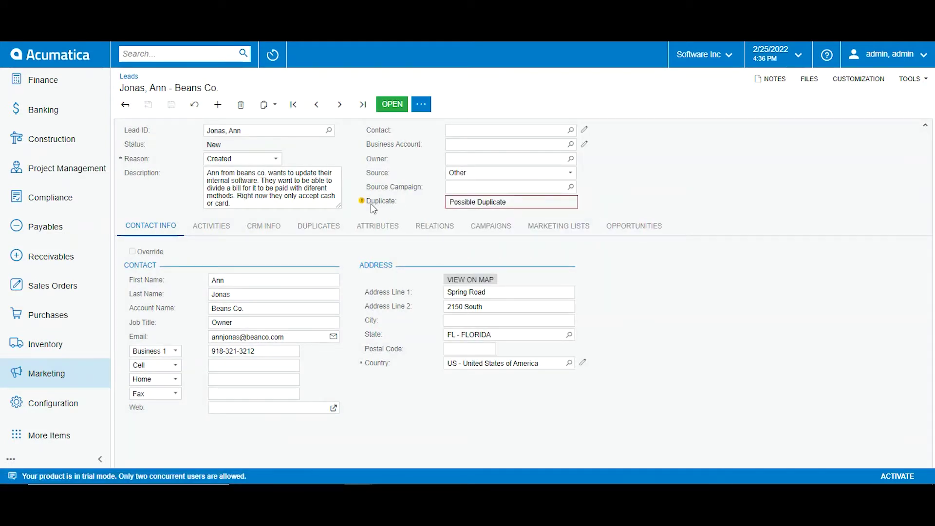
mouse_move(467, 206)
left_click(323, 228)
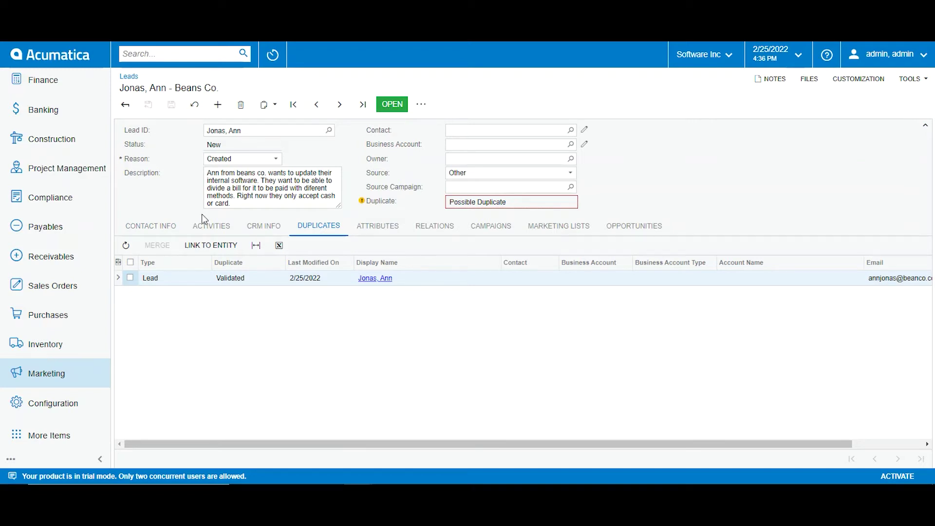
Select the matching Beans Co. lead under Duplicates, merge it, and confirm the conflicts dialog with OK.
left_click(130, 278)
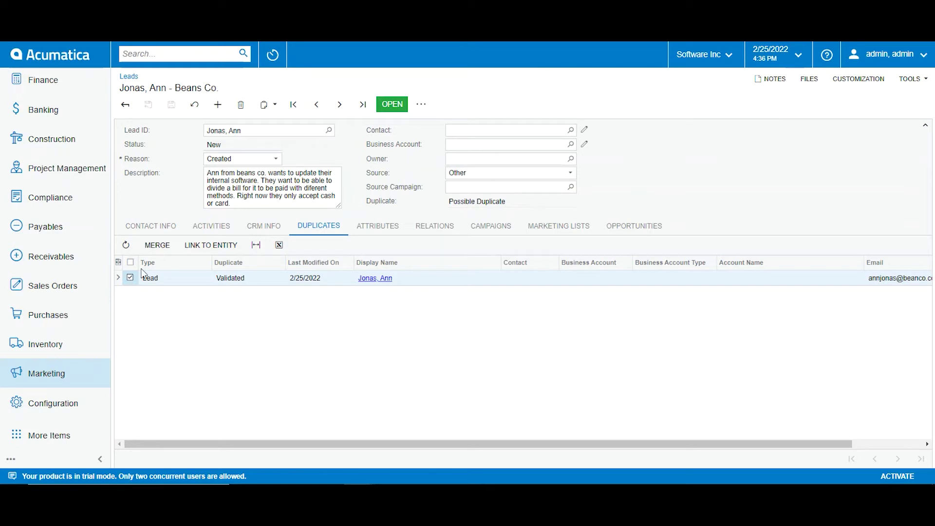
left_click(157, 251)
left_click(154, 250)
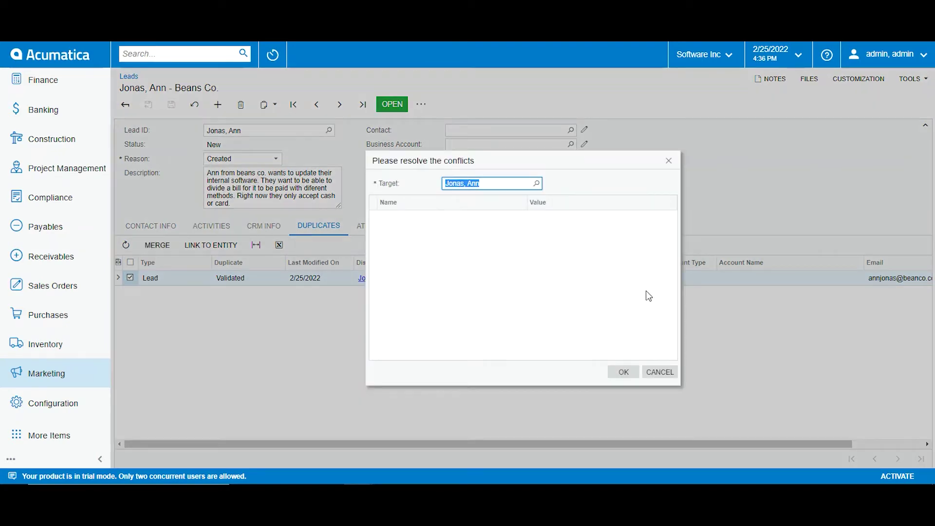
left_click(623, 371)
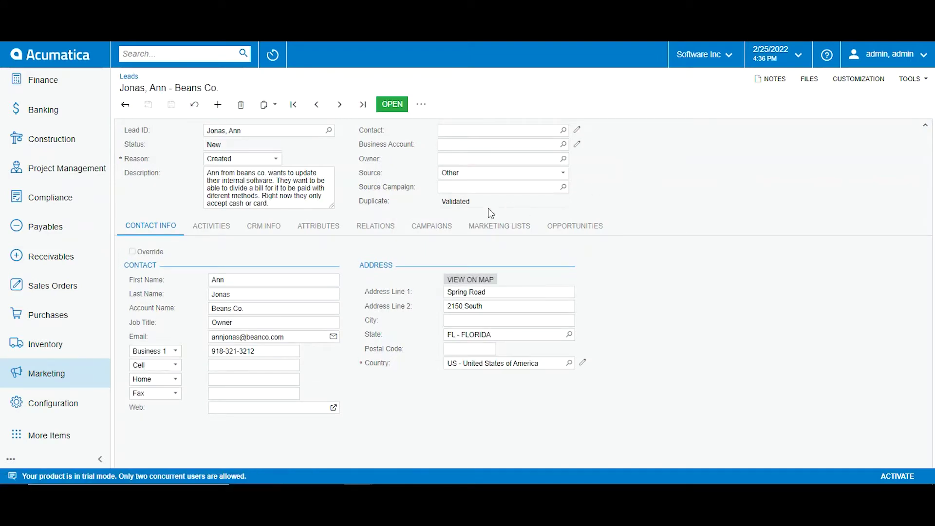
Back in the Leads list, compare the two Beans Co. leads: one New and Validated, one Disqualified.
left_click(125, 104)
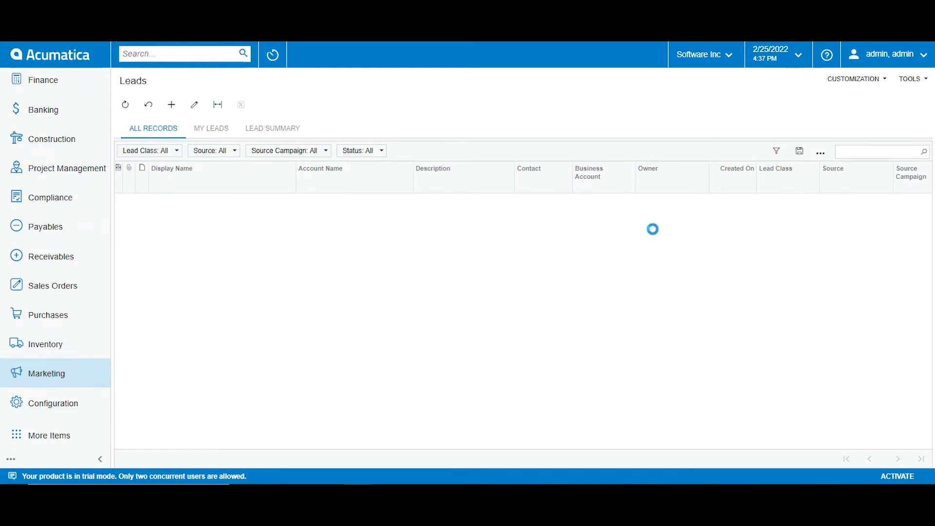
left_click(656, 215)
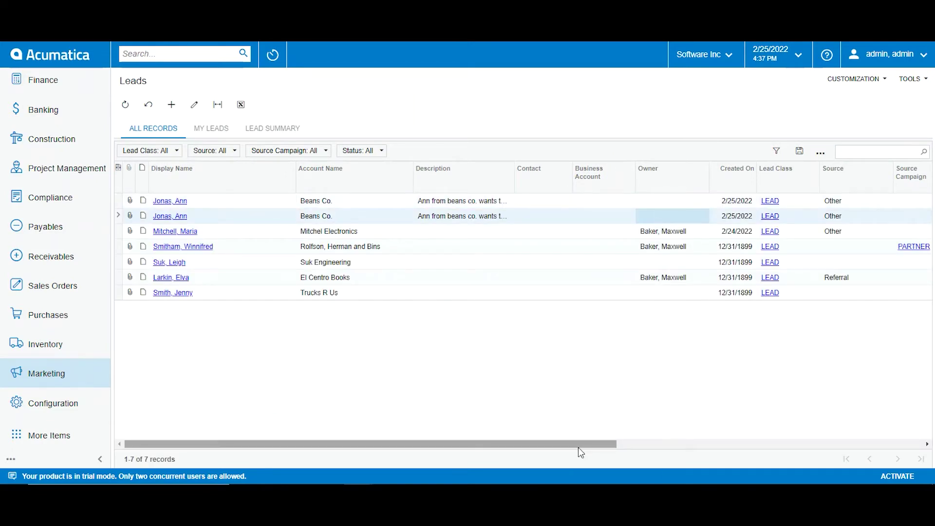
left_click_drag(578, 447, 725, 441)
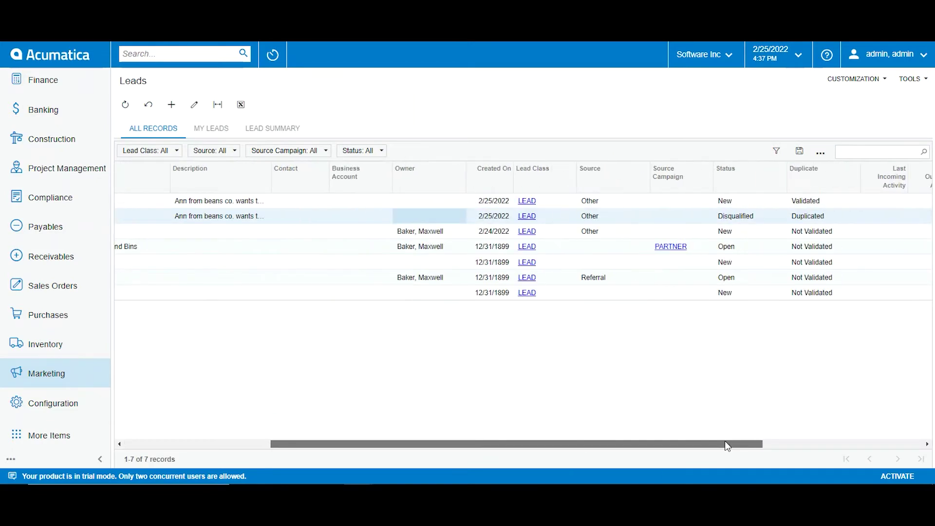
left_click(747, 204)
left_click(752, 219)
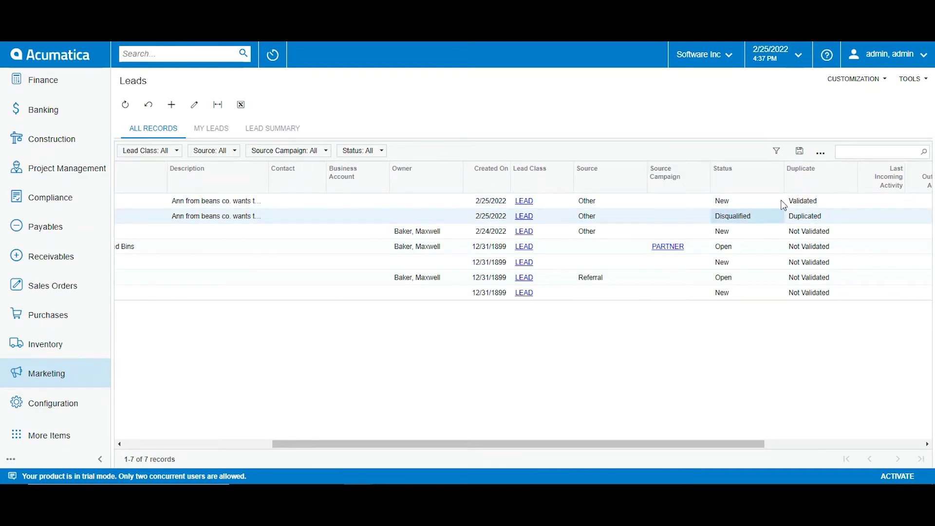
left_click(802, 204)
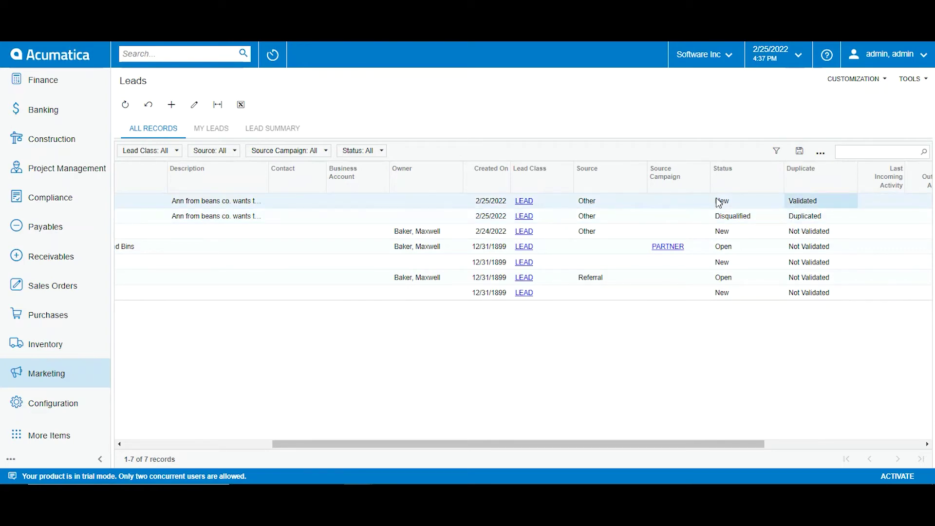
left_click(729, 222)
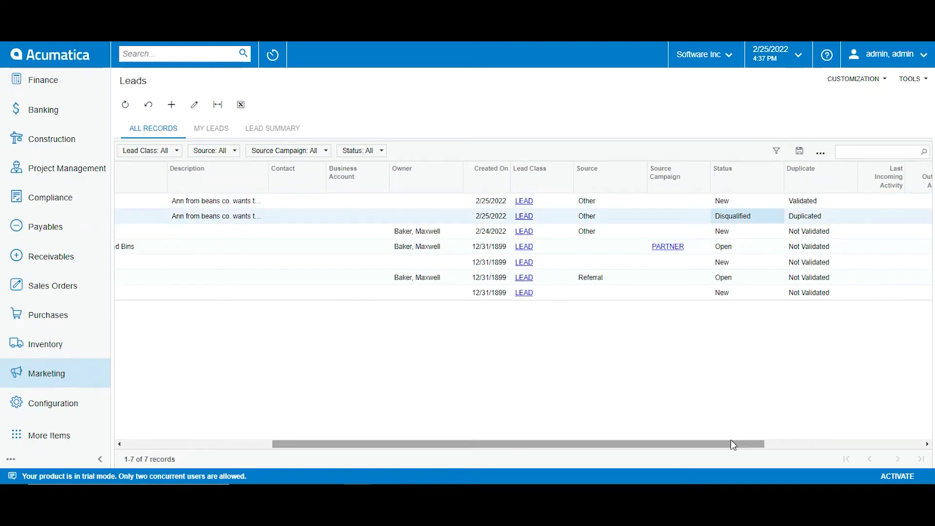
Reopen the surviving Beans Co. lead with status New and duplicate check Validated.
left_click_drag(731, 444, 288, 449)
left_click(298, 202)
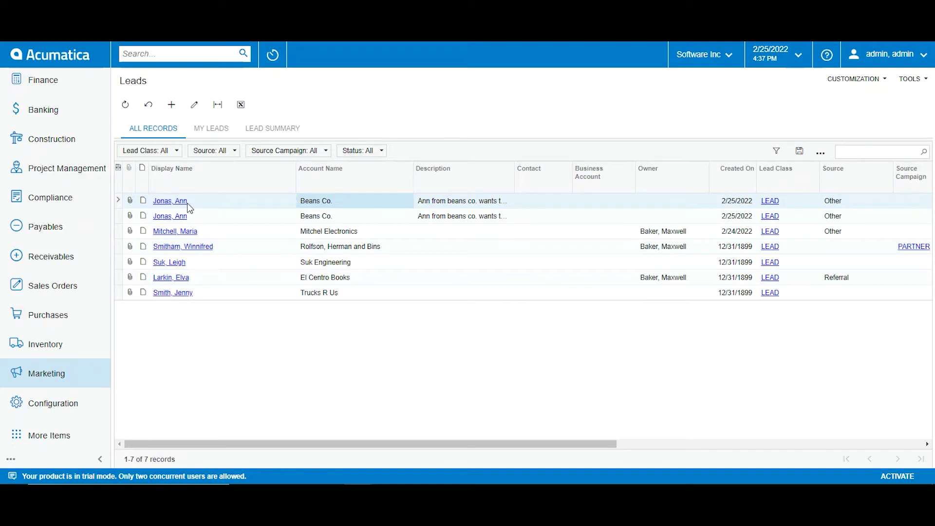
left_click(171, 107)
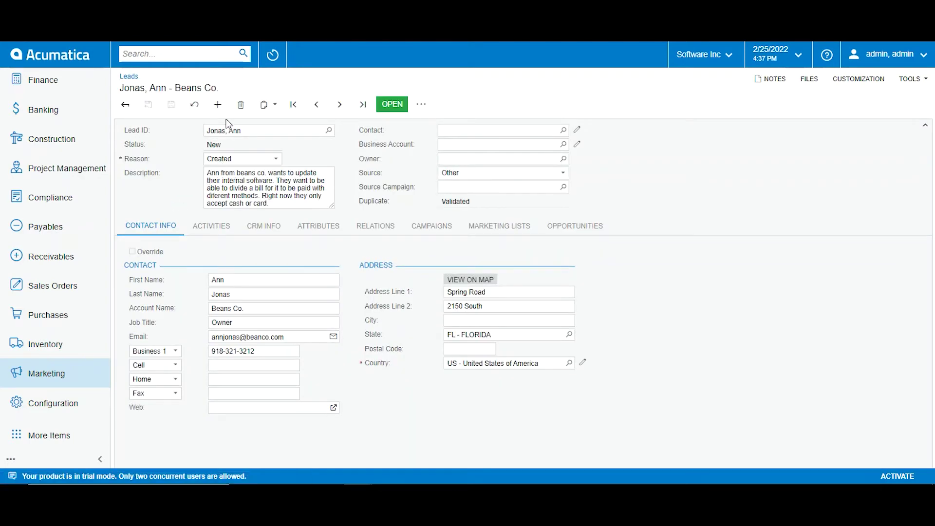
Paste the lead's details into a new lead and clear its Email and Business 1 phone.
left_click(217, 105)
left_click(267, 104)
left_click(277, 138)
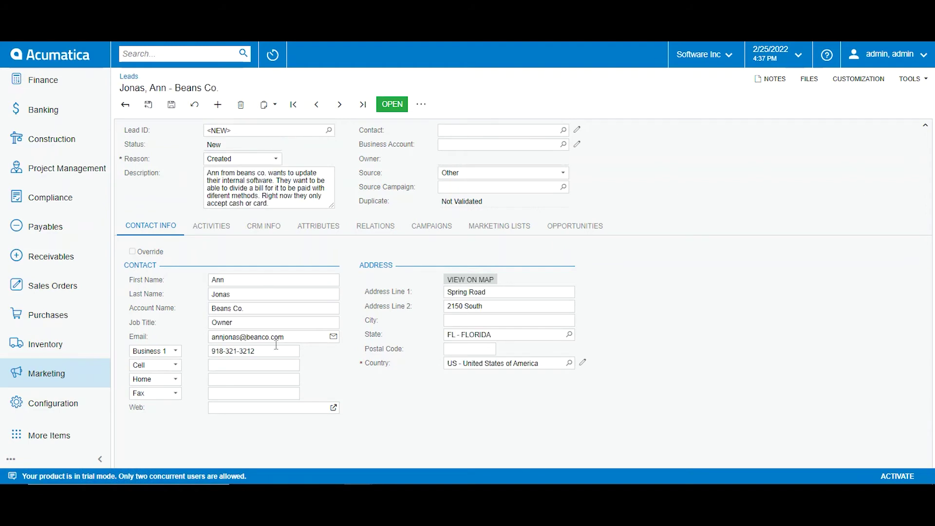
left_click(295, 338)
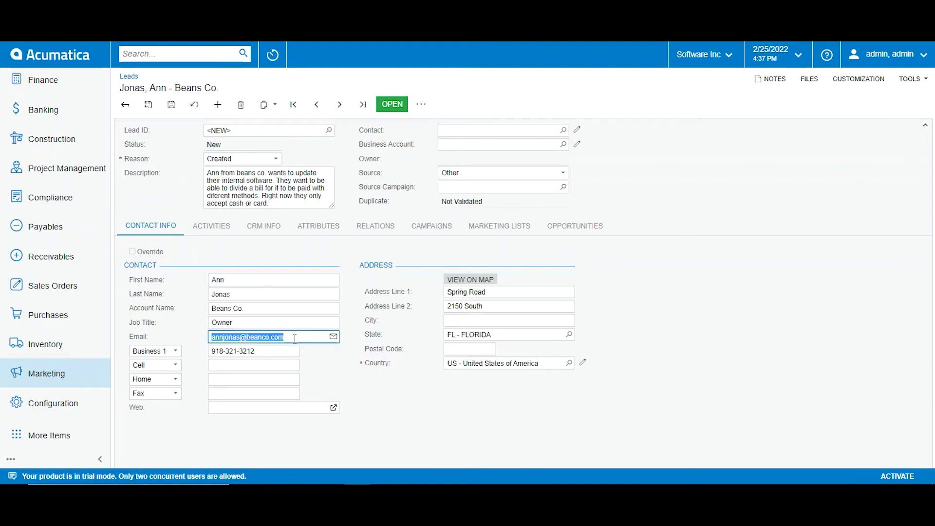
left_click(242, 335)
triple_click(242, 335)
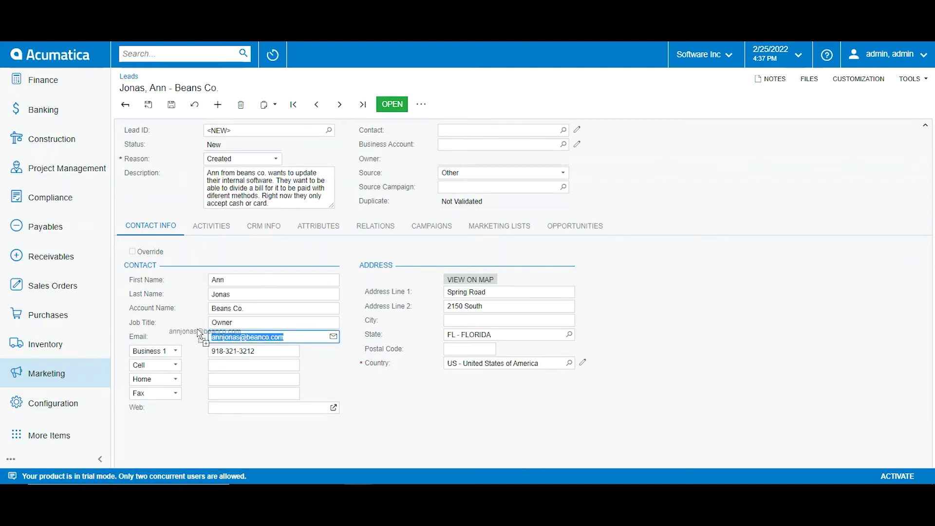
triple_click(270, 350)
key("BackSpace")
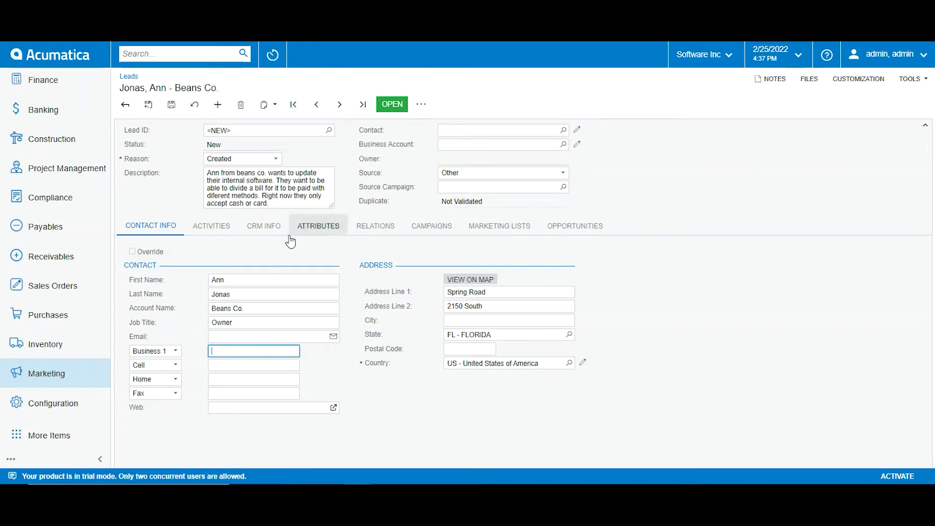
left_click(367, 416)
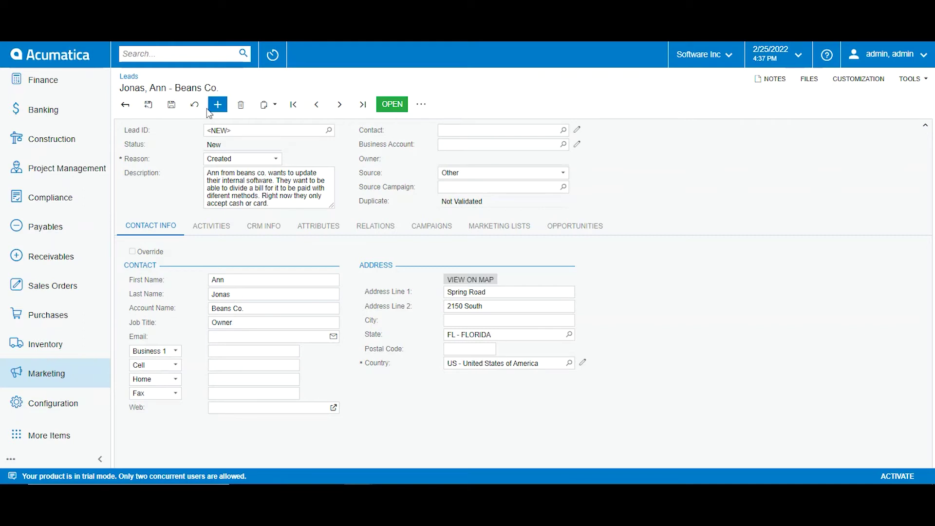
Save the new lead and run Check for Duplicates, flagging it Possible Duplicate.
left_click(171, 104)
left_click(422, 105)
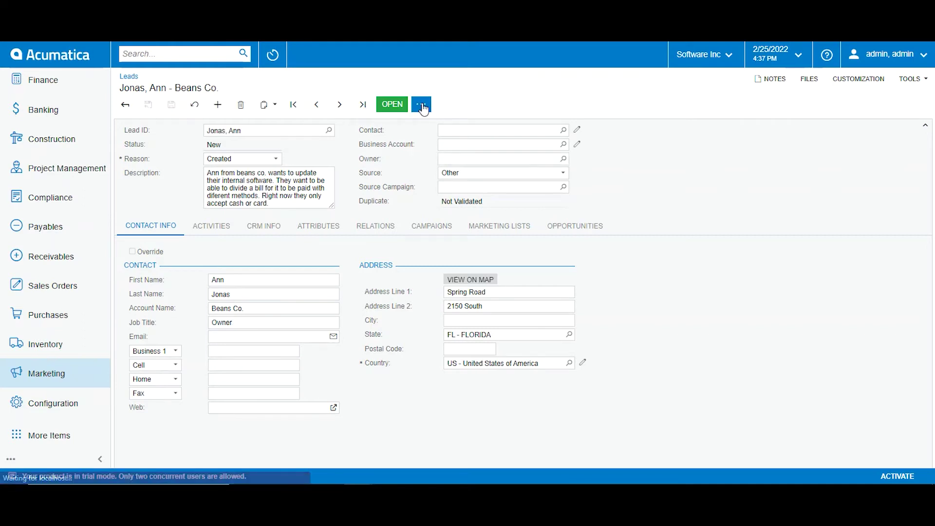
left_click(555, 236)
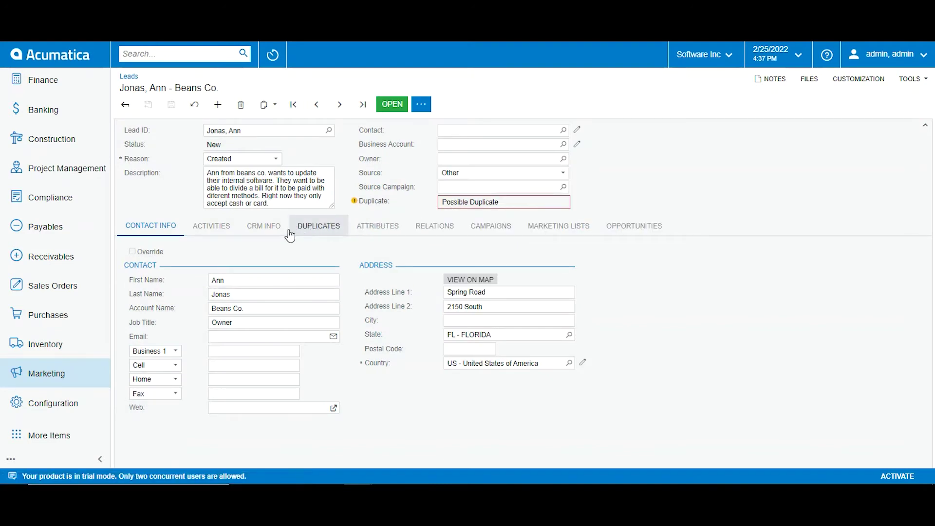
Tick the matching duplicate lead, try Merge, dismiss the CR Error, and use Link to Entity.
left_click(319, 226)
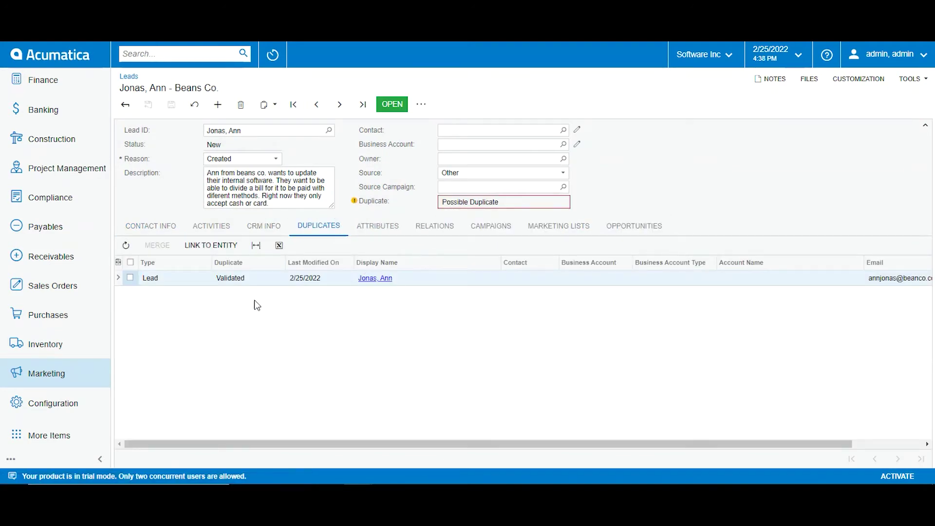
left_click(130, 278)
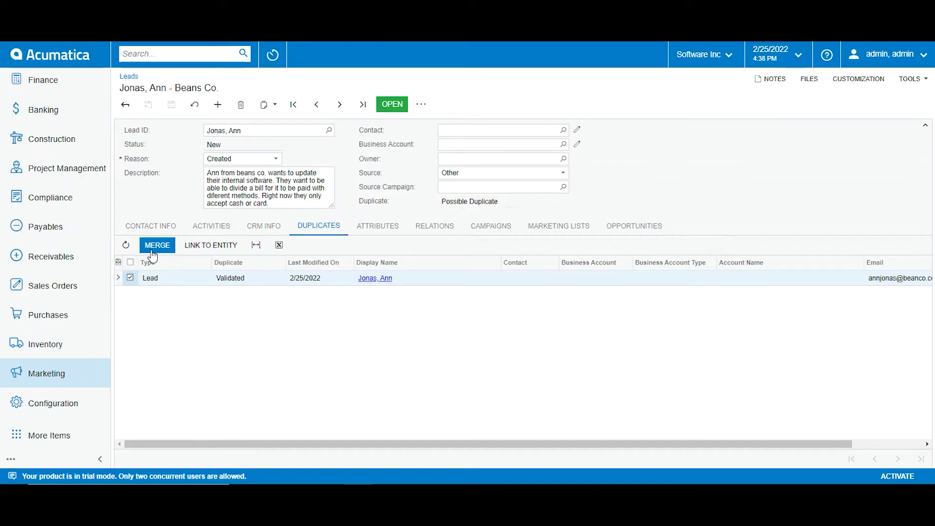
left_click(154, 248)
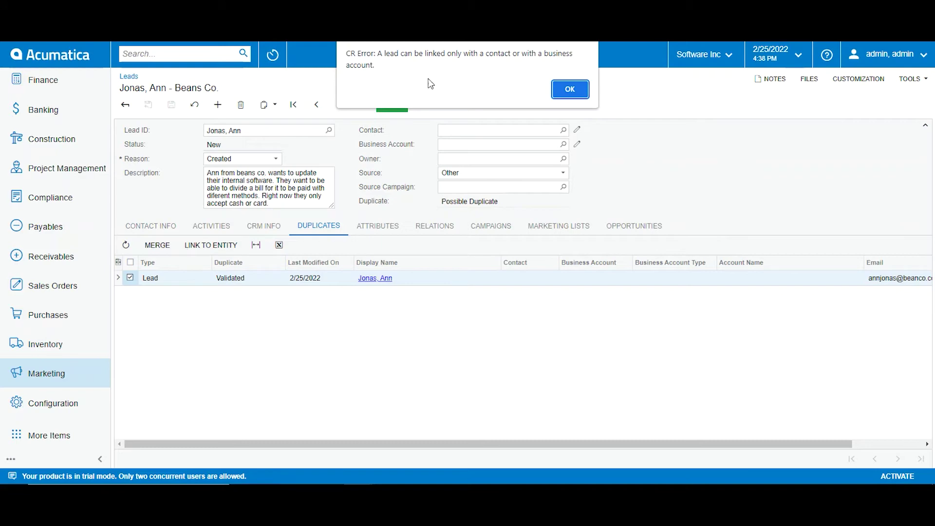
left_click(565, 89)
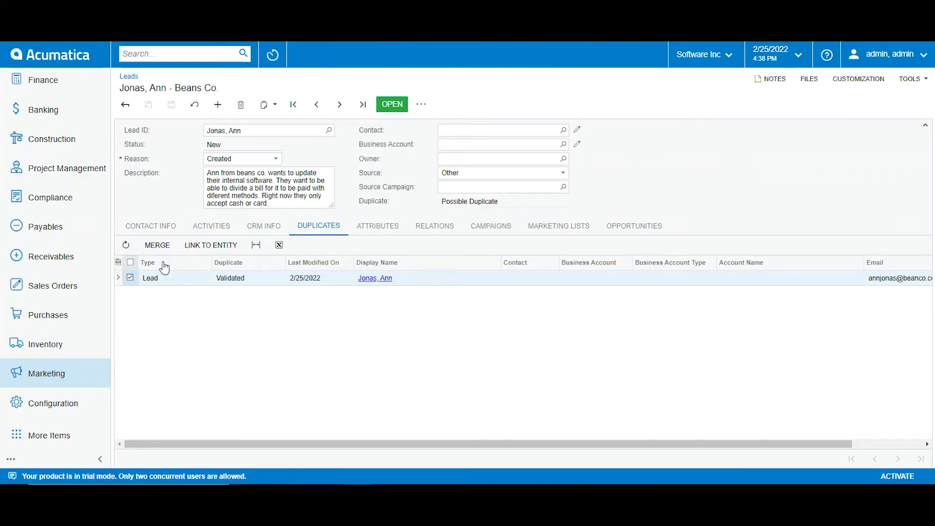
left_click(229, 244)
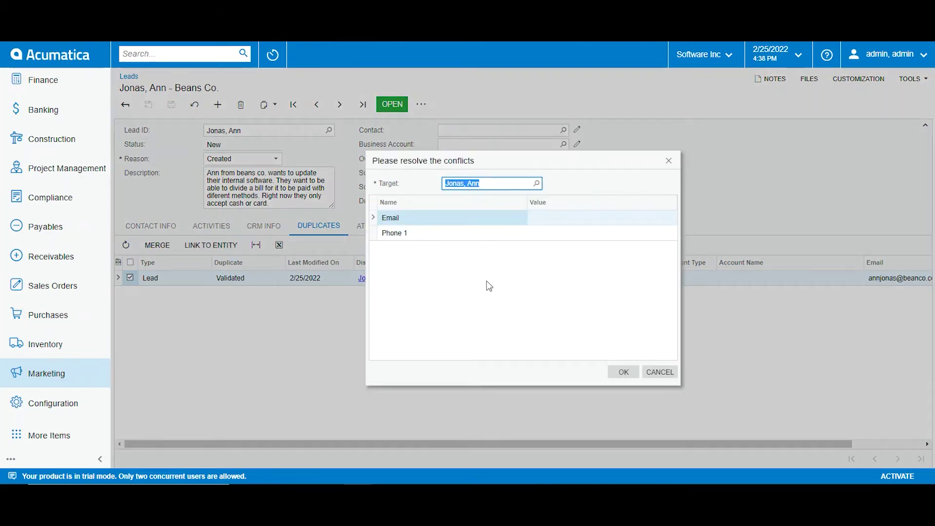
In the widened conflict window, keep the existing Phone 1 and Email values.
left_click_drag(680, 238, 774, 238)
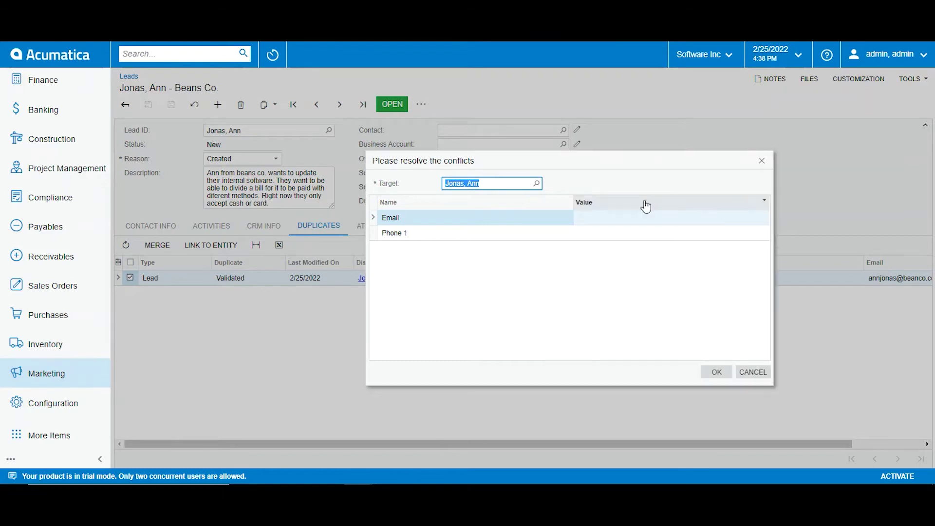
left_click(587, 237)
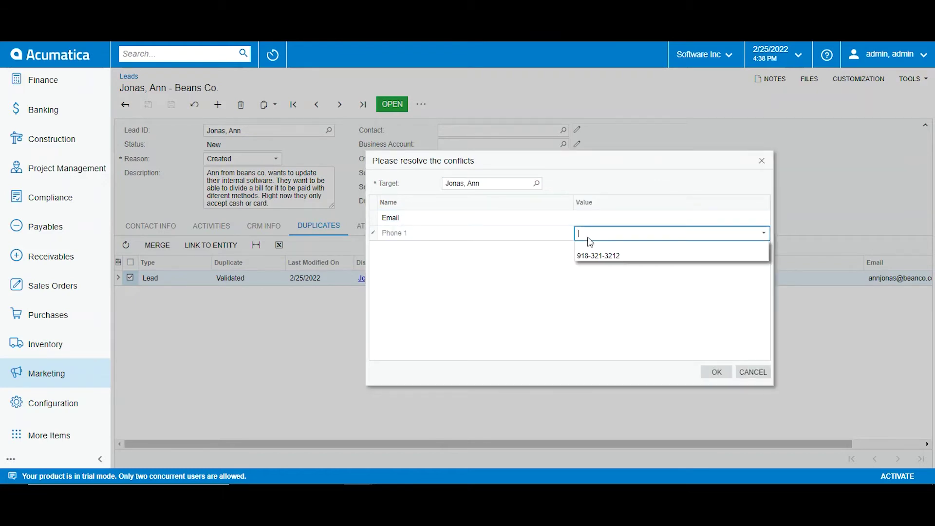
left_click(602, 256)
left_click(605, 216)
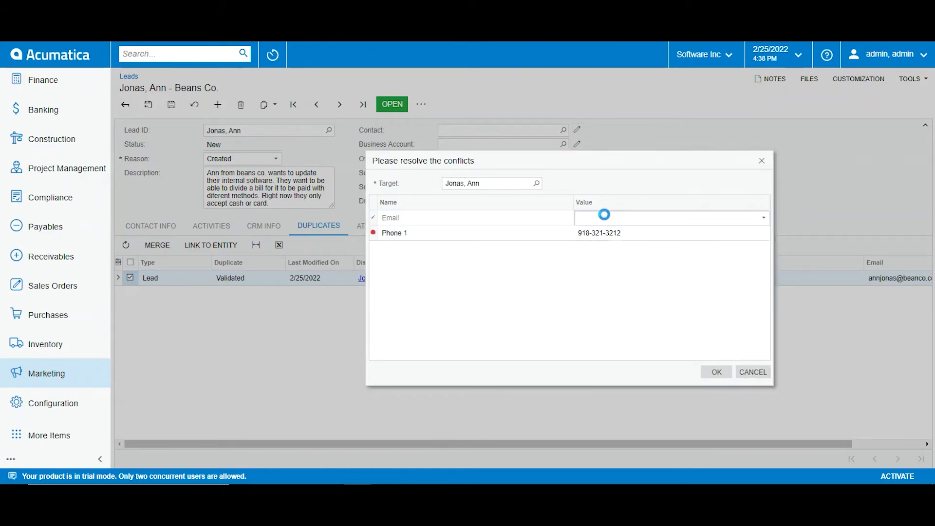
left_click(612, 240)
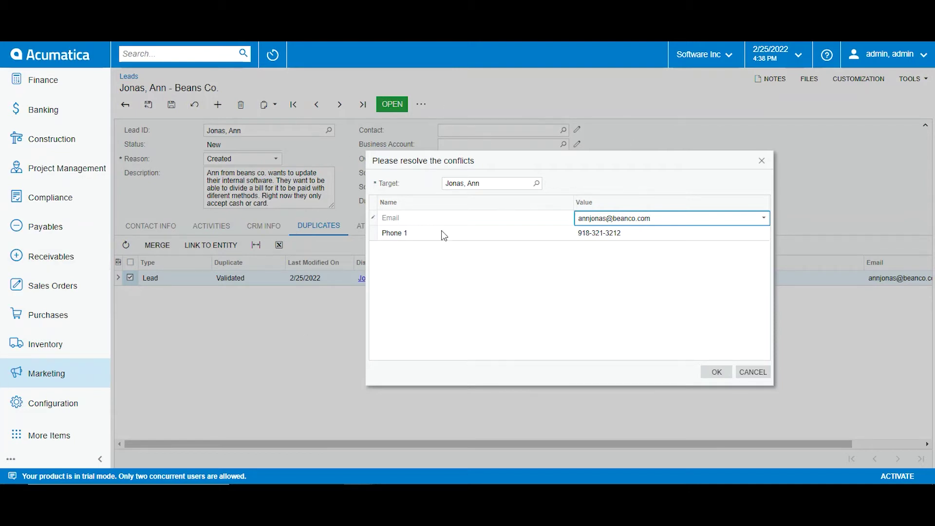
Reconfirm the kept email and phone values, merge the leads, and return to the Leads list.
left_click(608, 217)
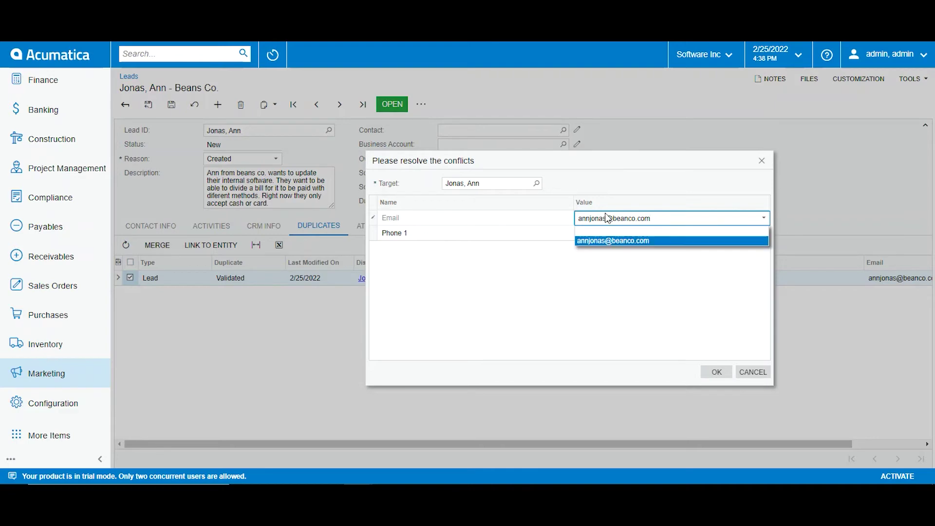
left_click(681, 239)
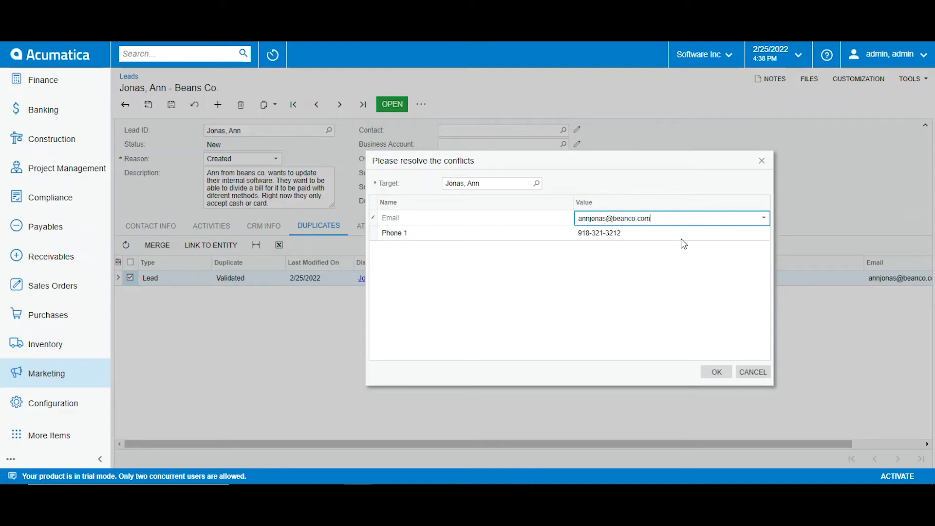
left_click(619, 241)
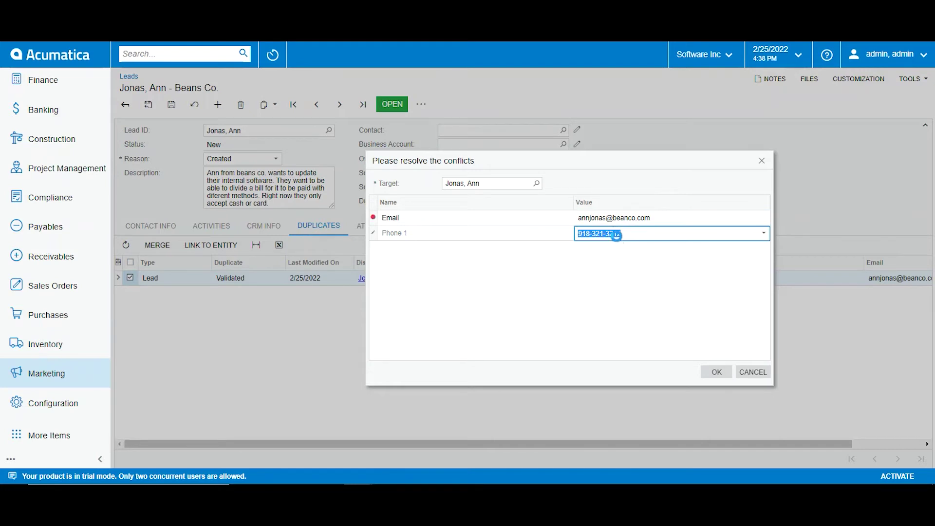
left_click(620, 257)
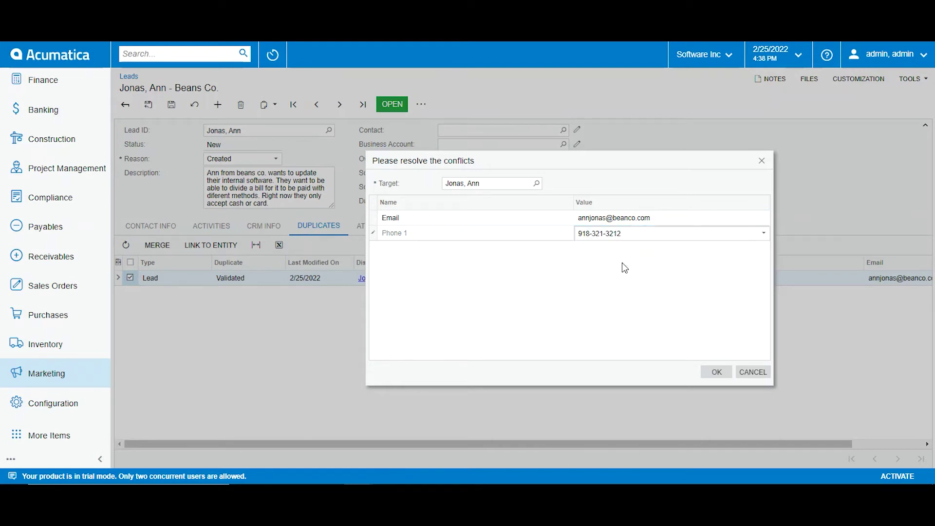
left_click(716, 373)
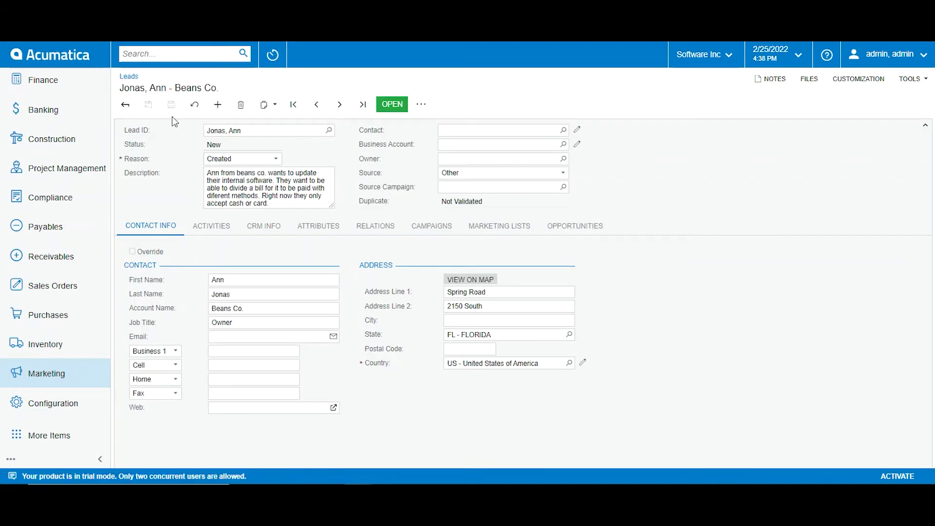
left_click(131, 105)
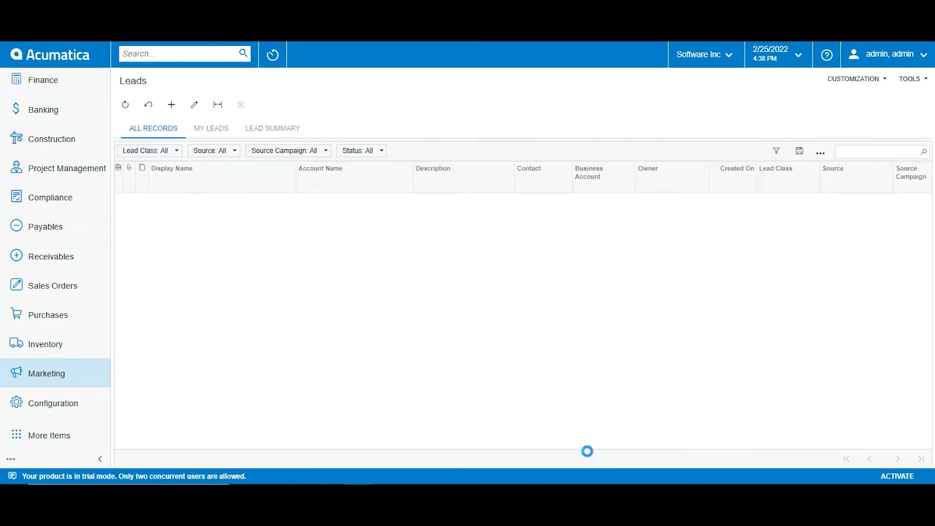
left_click_drag(570, 444, 707, 444)
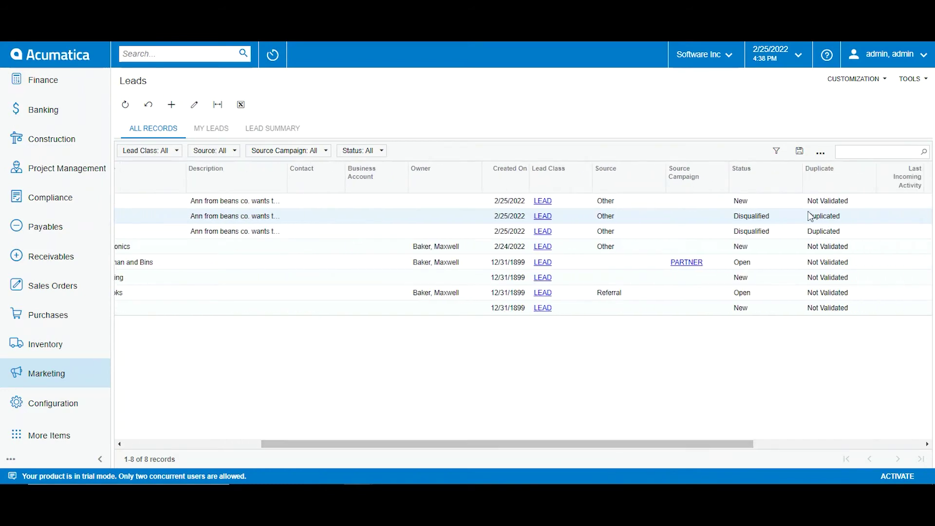
left_click(754, 217)
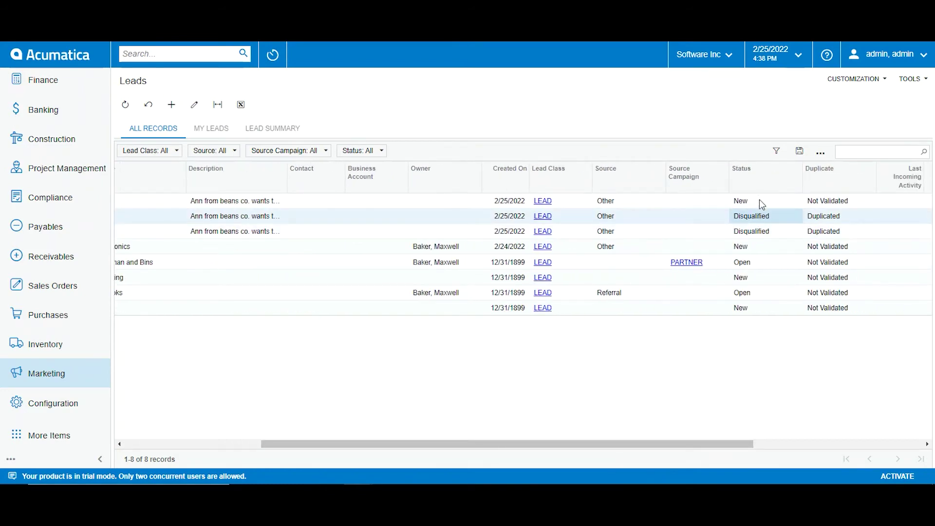
left_click(759, 201)
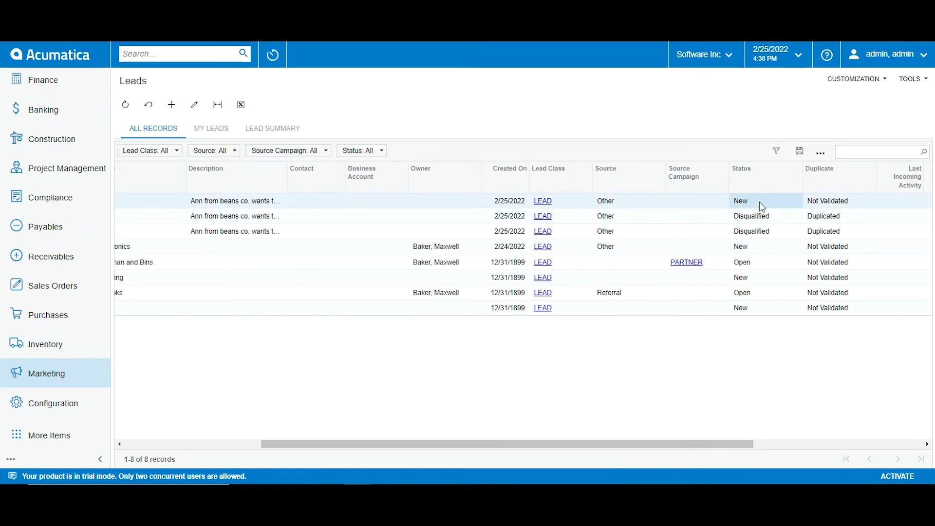
left_click(835, 218)
left_click(835, 229)
left_click(835, 201)
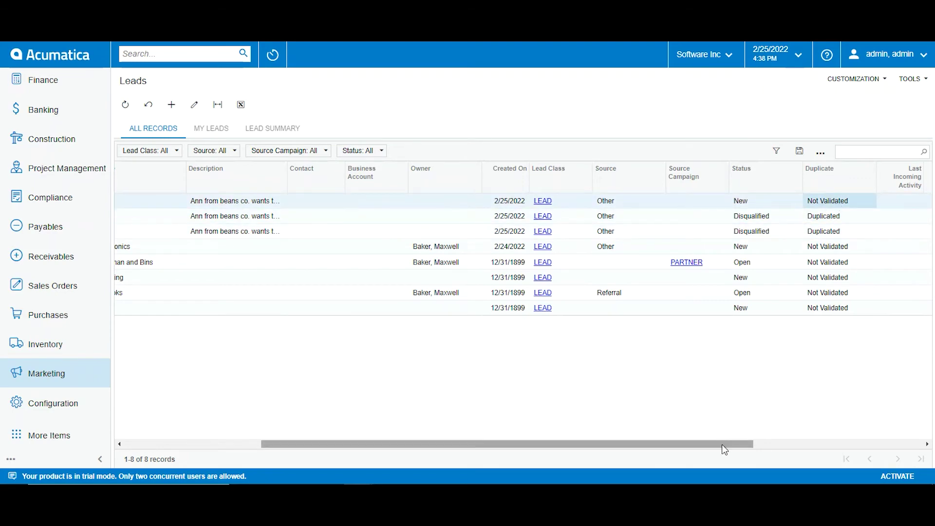
left_click_drag(722, 444, 391, 446)
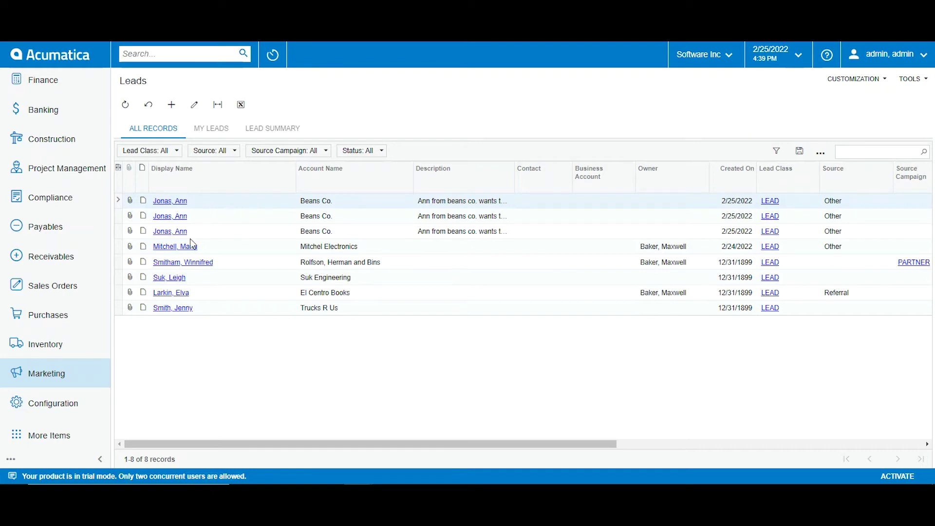
left_click(178, 216)
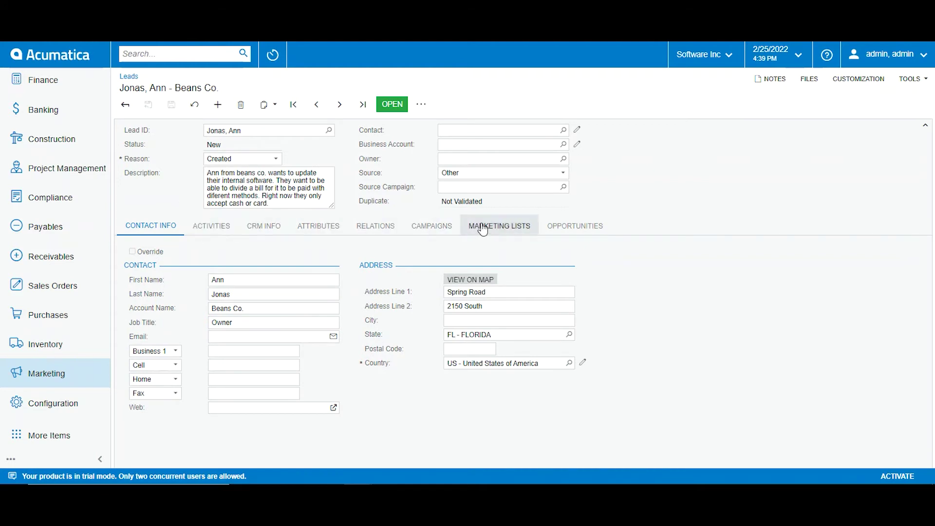
Browse the Activities, CRM Info, Attributes, Relations and Contact Info tabs, ending on the empty Activities list.
left_click(211, 228)
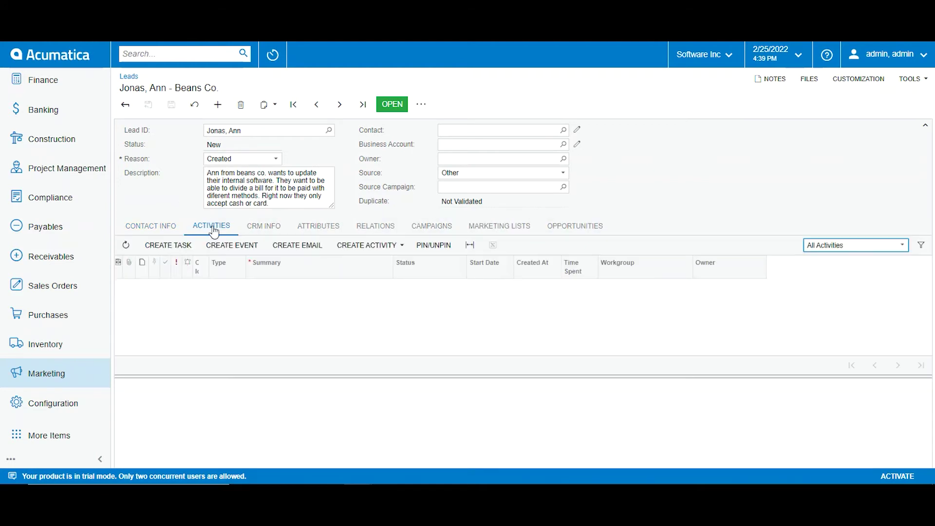
left_click(248, 227)
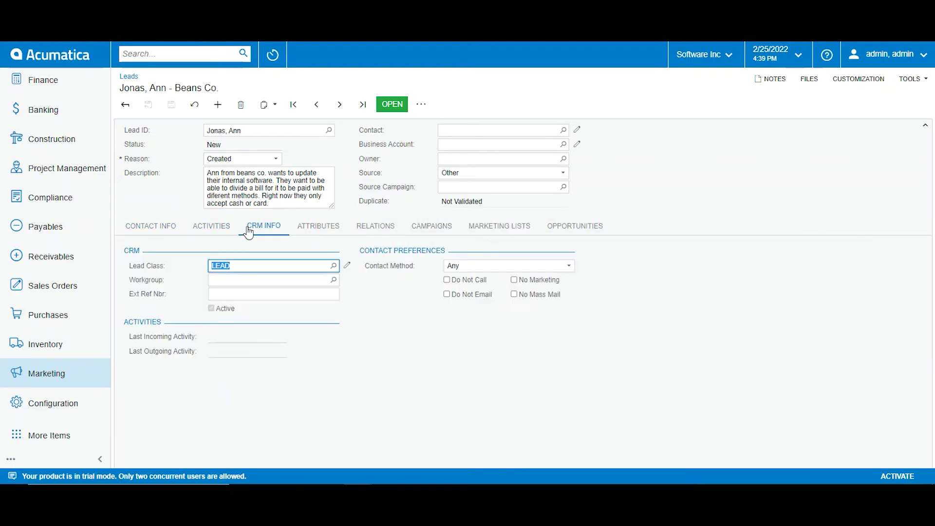
left_click(193, 281)
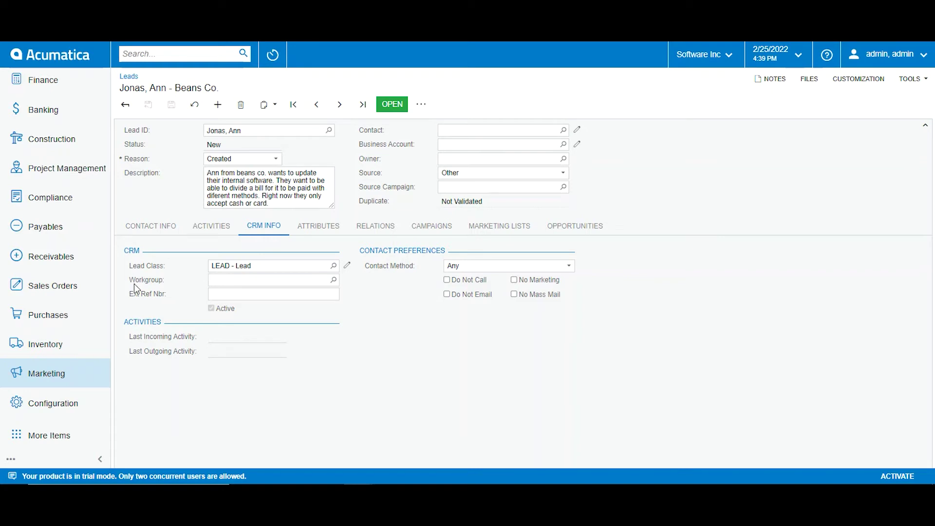
left_click(146, 232)
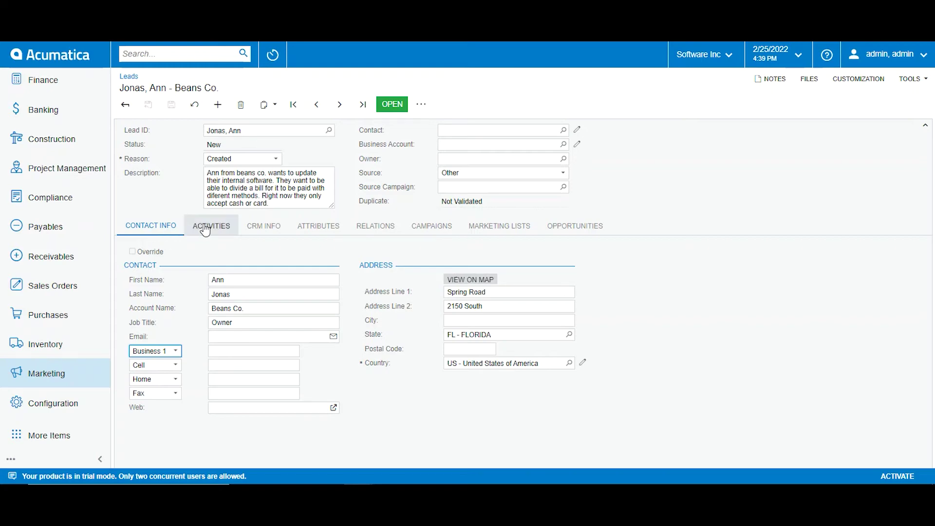
left_click(205, 230)
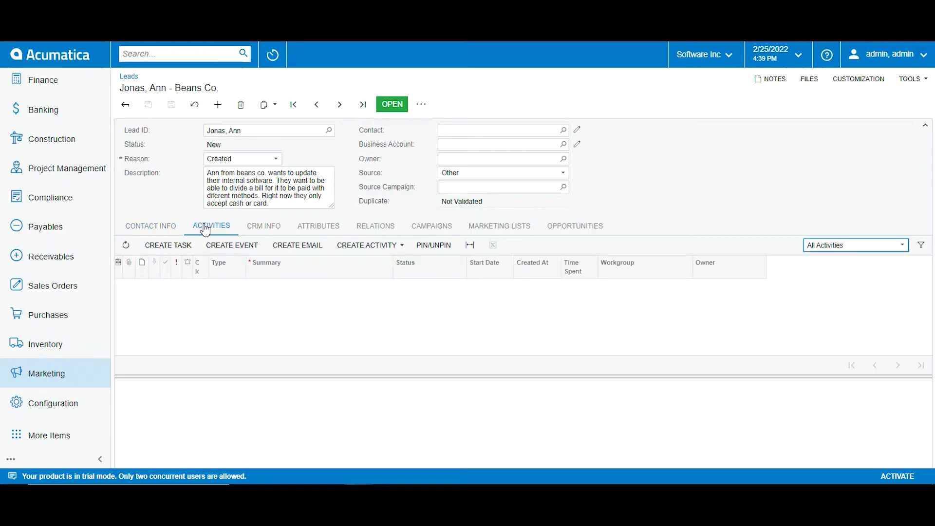
left_click(267, 227)
left_click(308, 228)
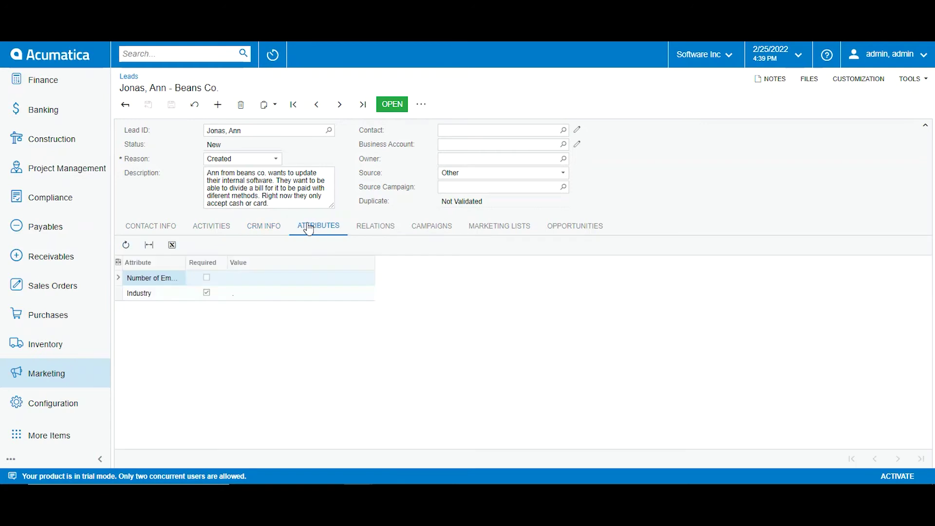
left_click(378, 228)
left_click(175, 235)
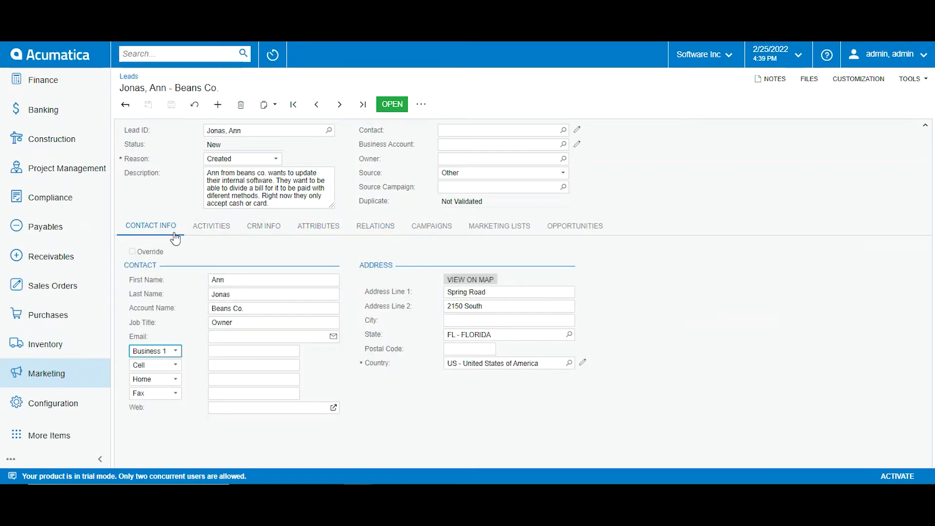
left_click(232, 228)
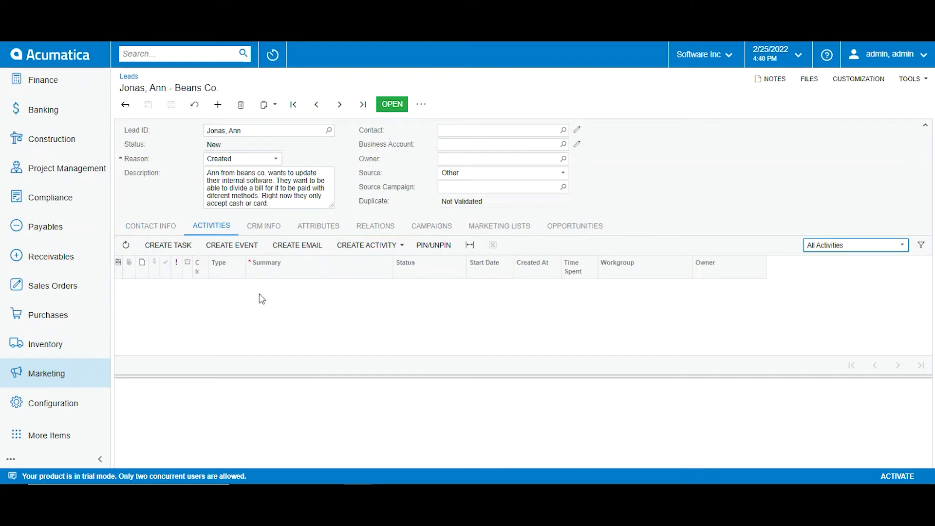
left_click_drag(246, 377, 245, 402)
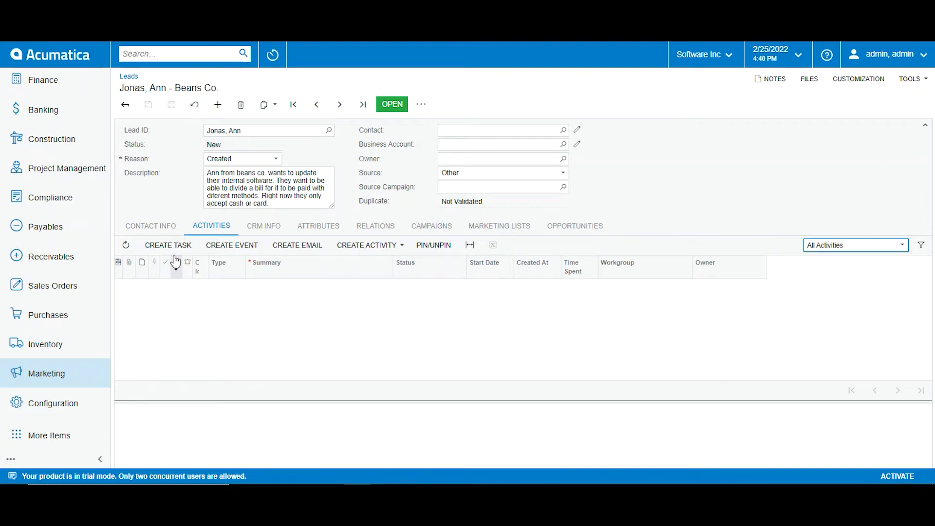
Create an email activity with subject 'Follow up' addressed to the lead's contact.
left_click(321, 245)
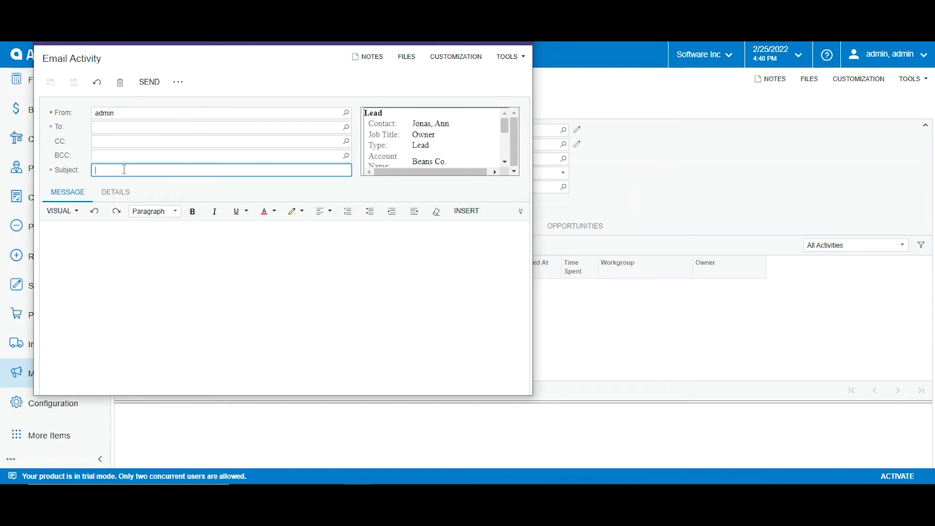
type("Follow up")
left_click(345, 126)
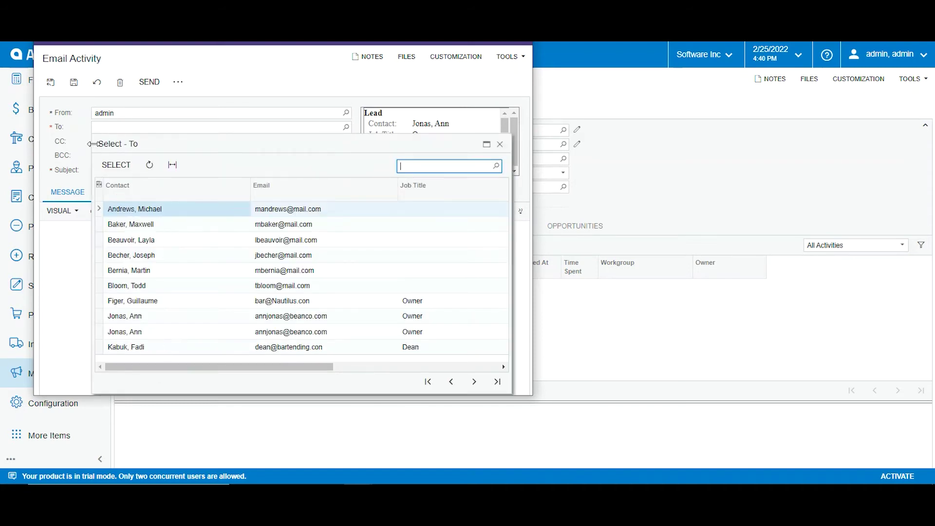
left_click(116, 128)
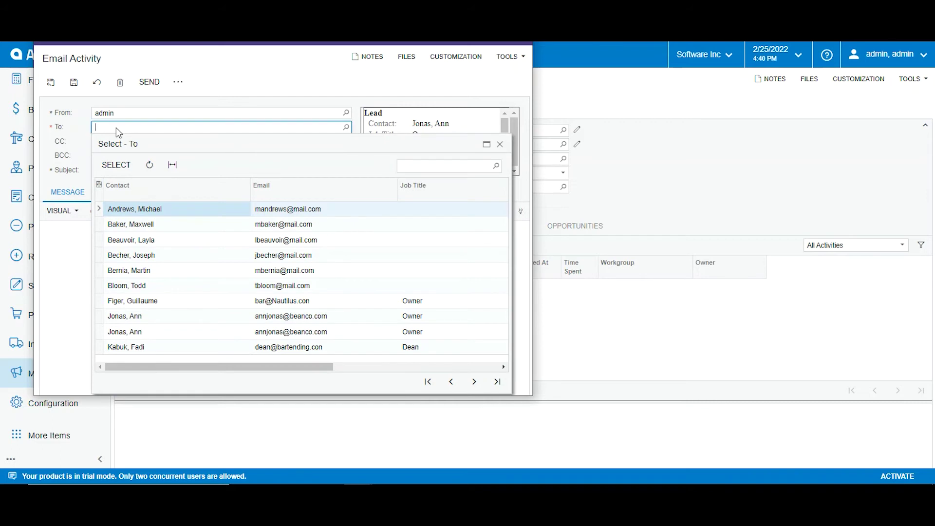
double_click(154, 332)
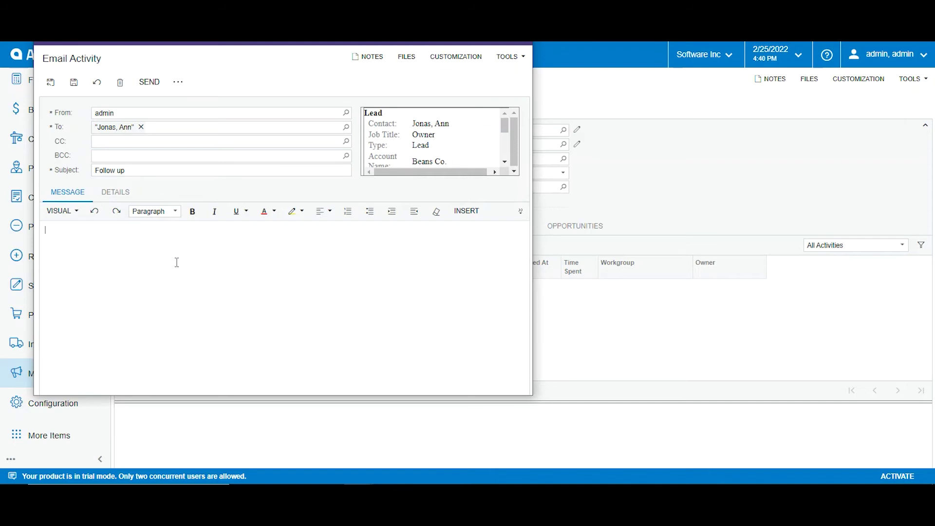
Write the message 'Follow up on call', save the email, and close its window.
type("Follow up on call")
left_click(73, 82)
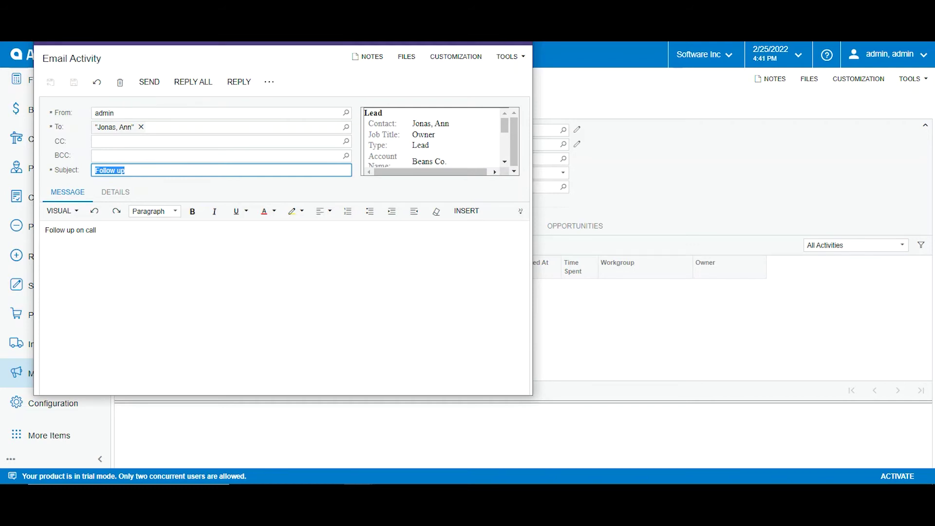
left_click_drag(159, 20, 159, 44)
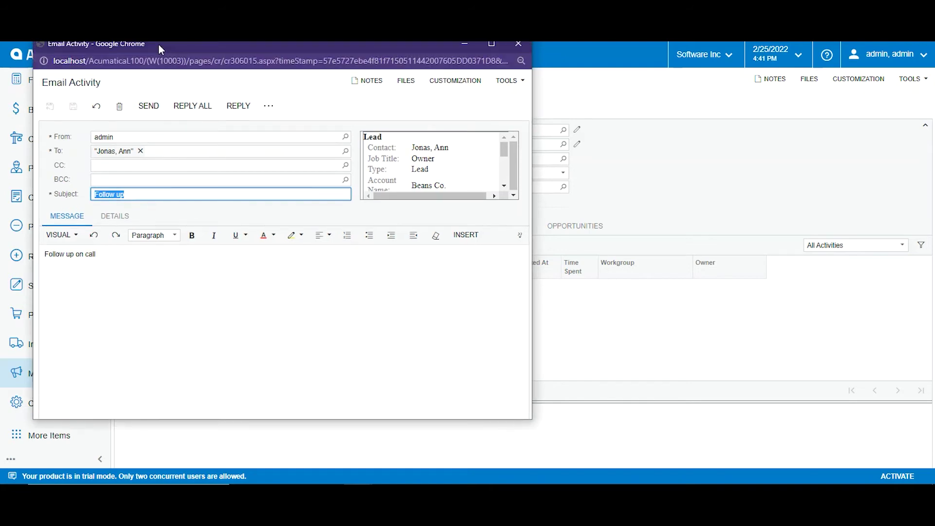
left_click(509, 49)
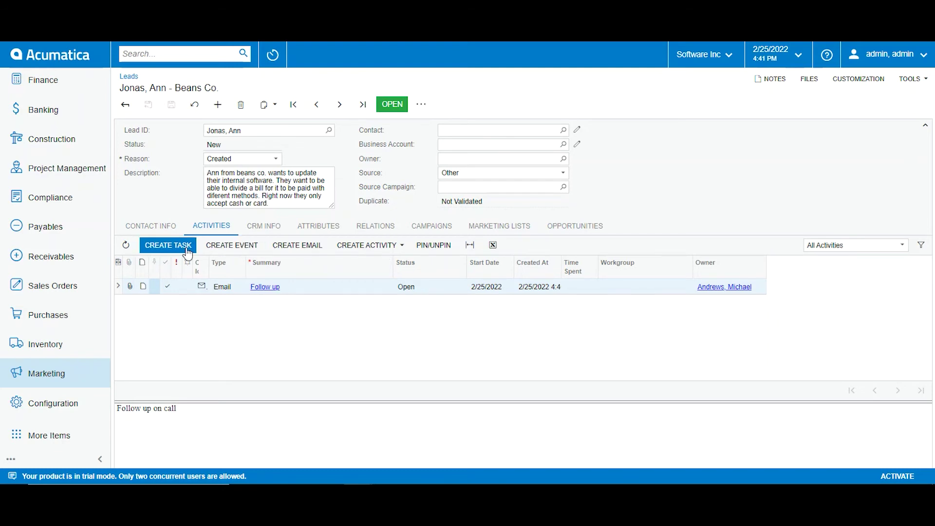
left_click(398, 248)
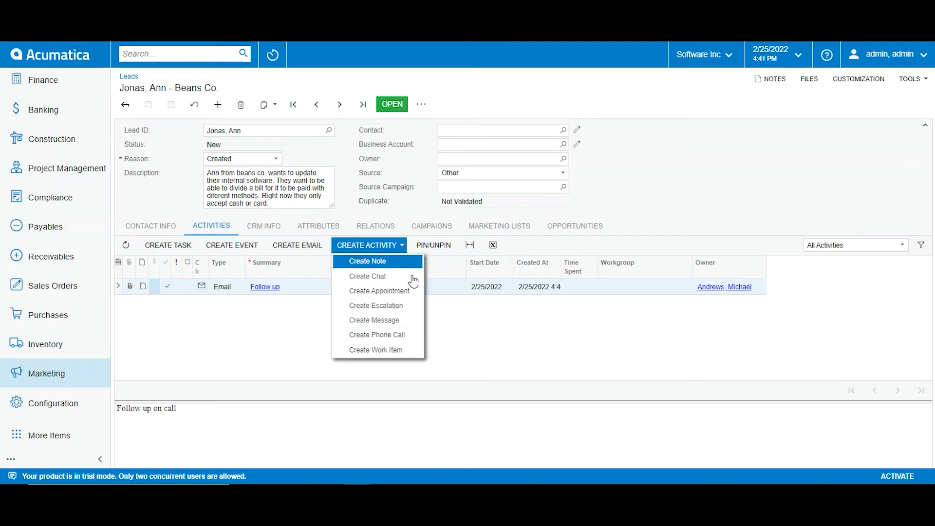
left_click(519, 347)
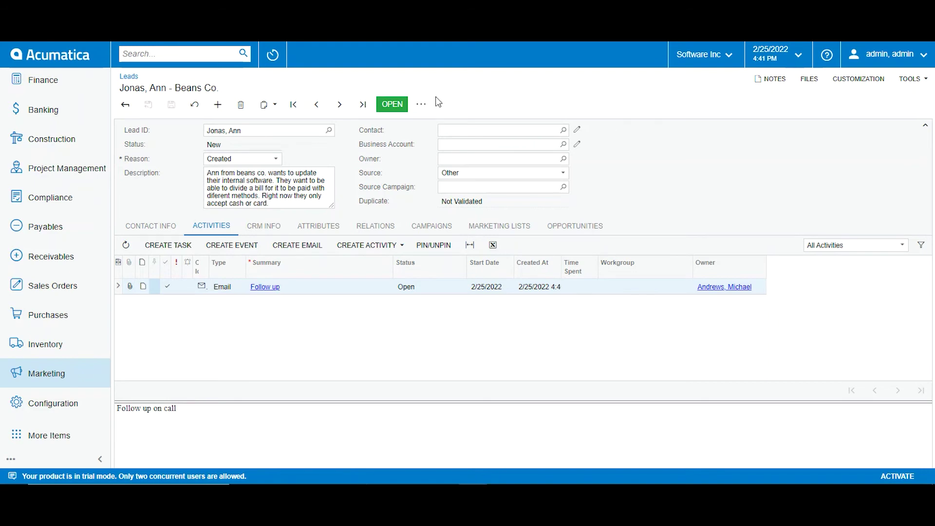
Qualify the lead with reason Qualified by Marketing, making it Sales-Ready.
left_click(422, 104)
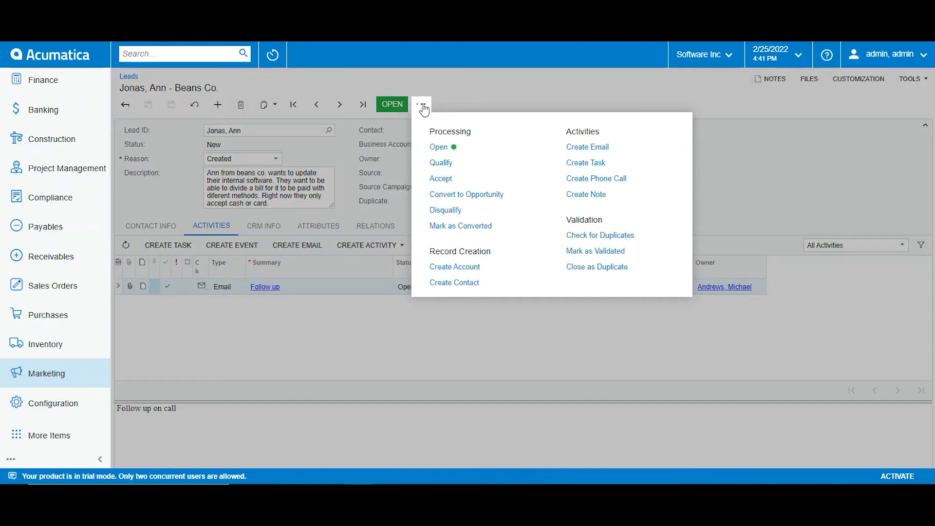
left_click(450, 165)
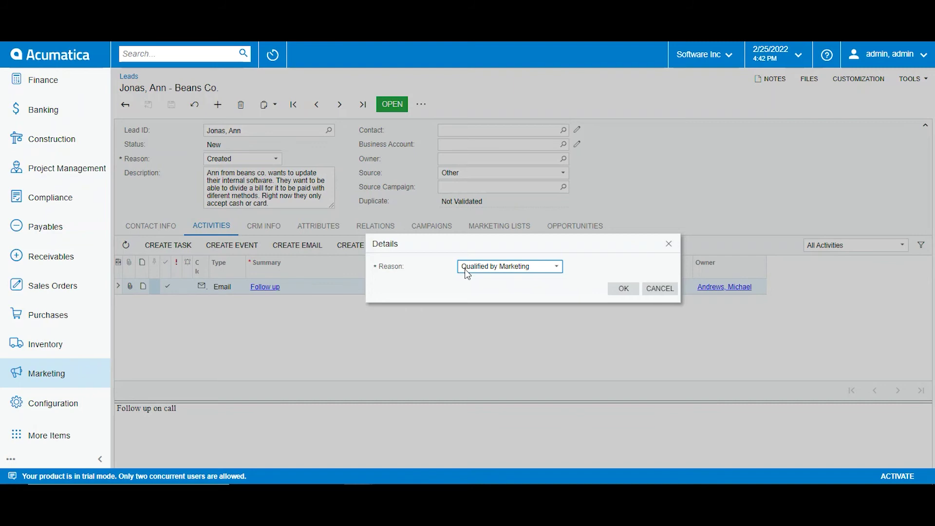
left_click(611, 292)
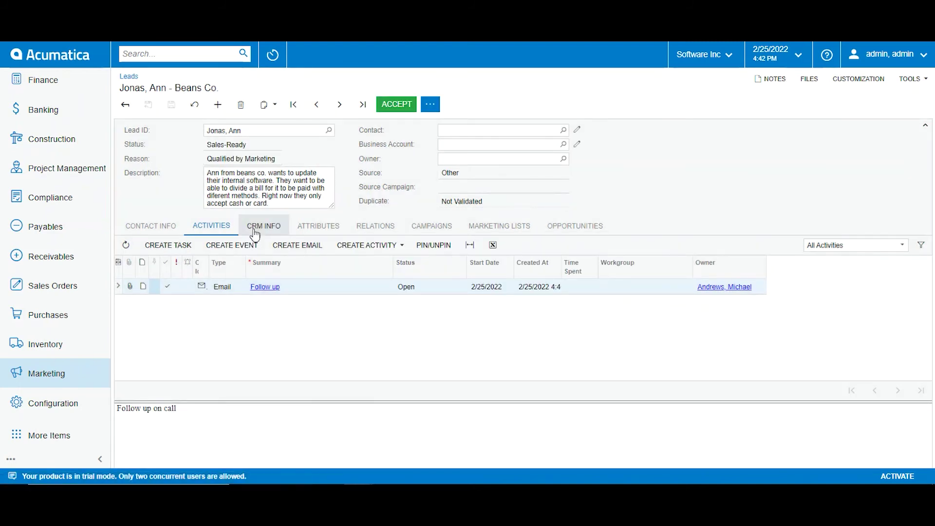
Review the Sales-Ready lead's CRM Info, then its Contact Info and address details.
left_click(257, 230)
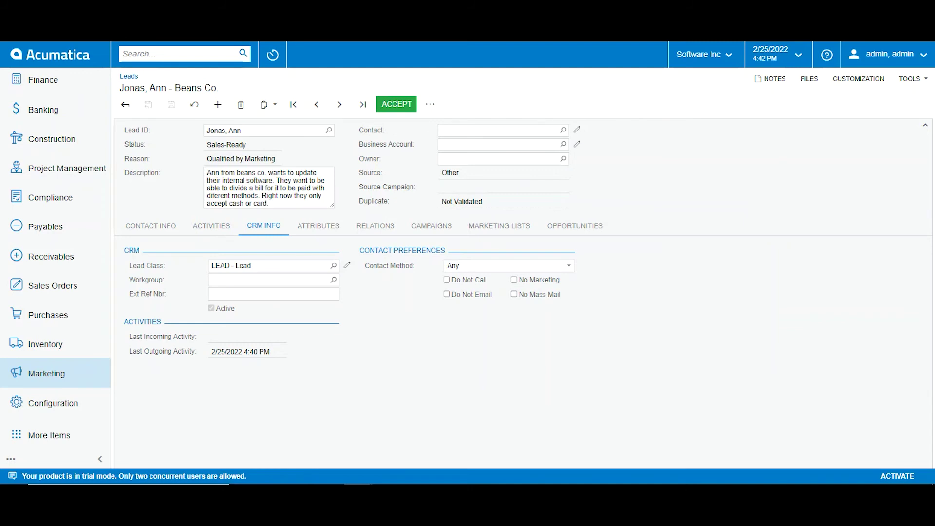
left_click(151, 226)
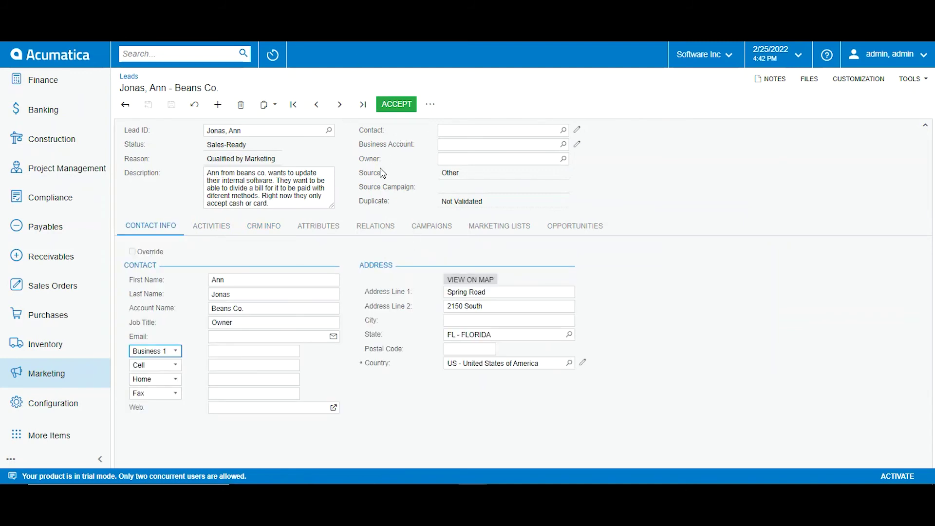
left_click(141, 163)
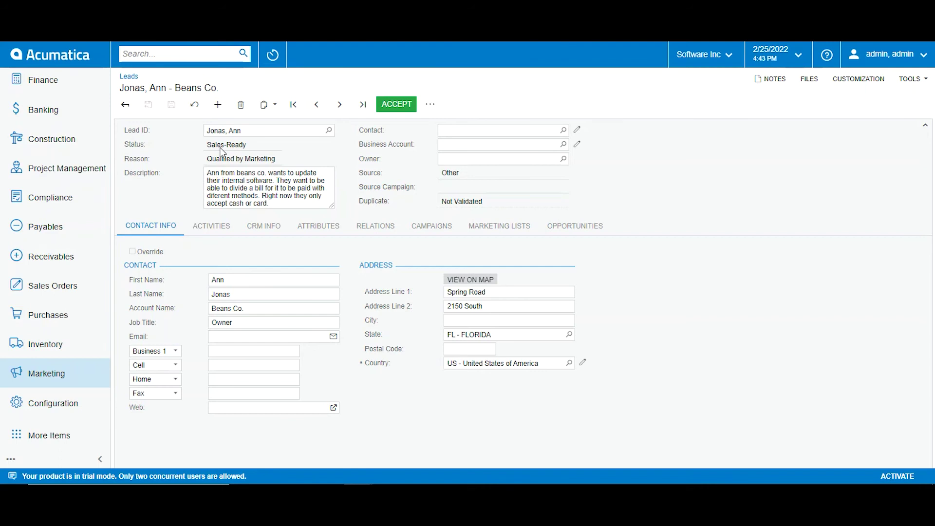
Accept the lead for sales with reason Accepted by Sales, making it Sales-Accepted.
left_click(210, 226)
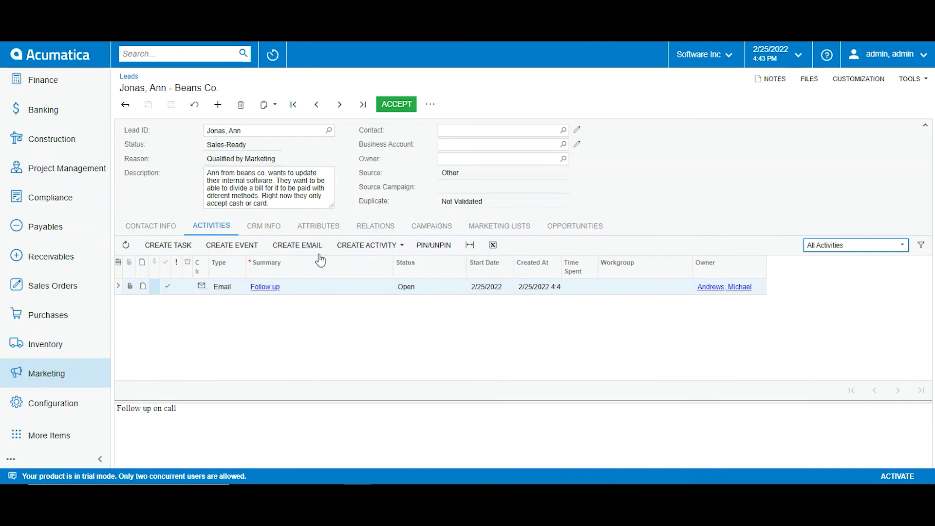
left_click(430, 104)
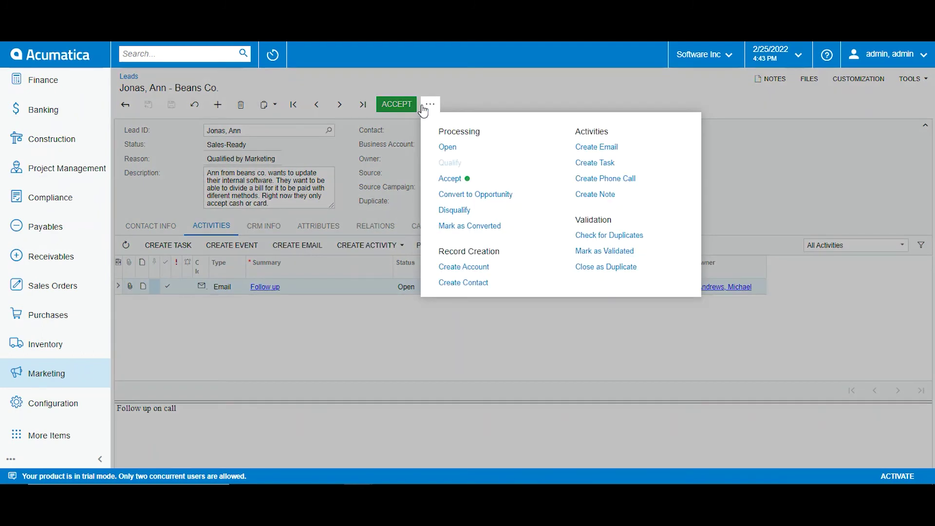
left_click(451, 180)
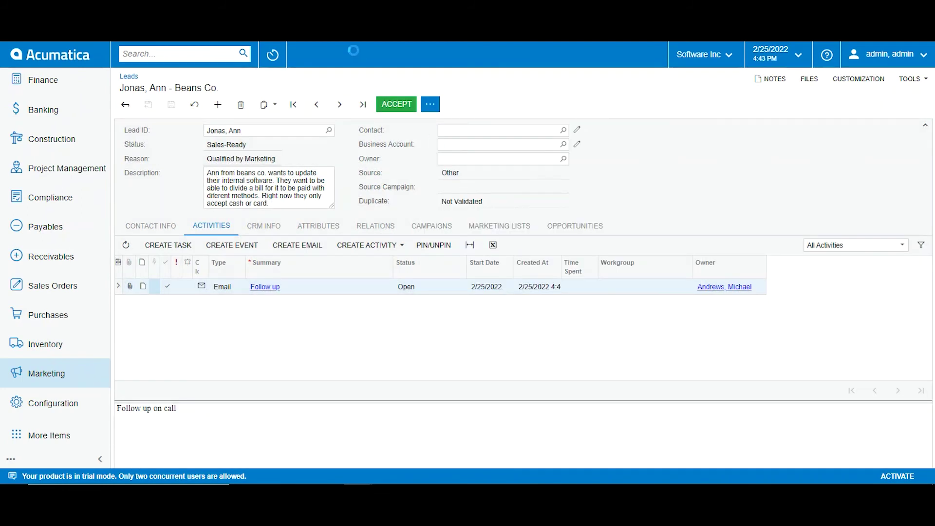
left_click(431, 105)
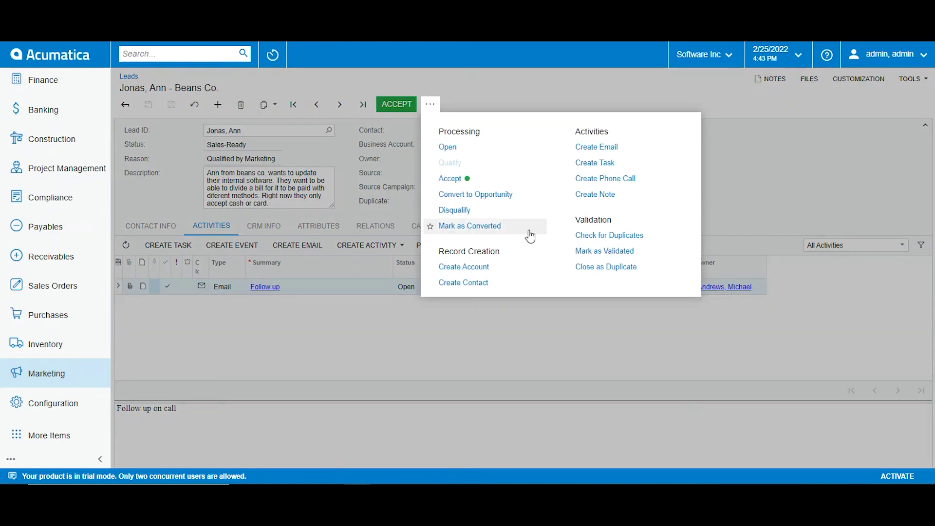
left_click(455, 179)
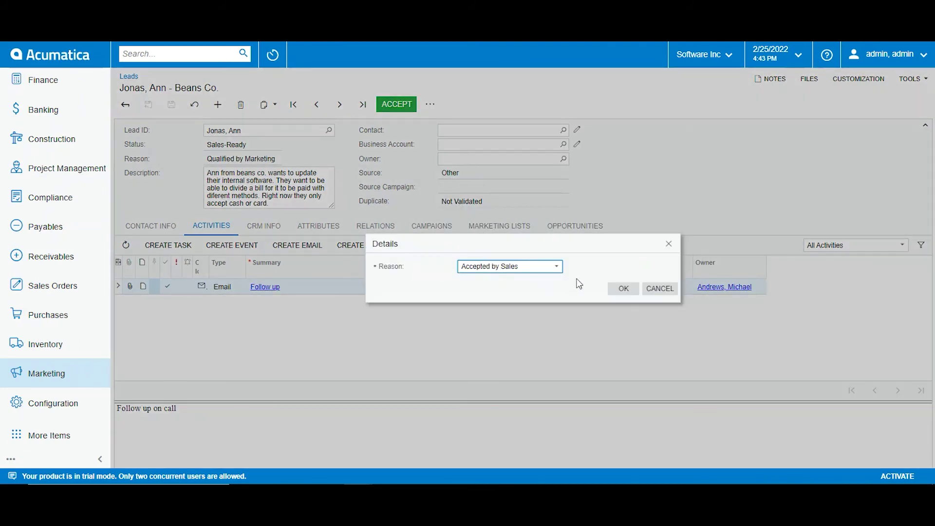
left_click(619, 290)
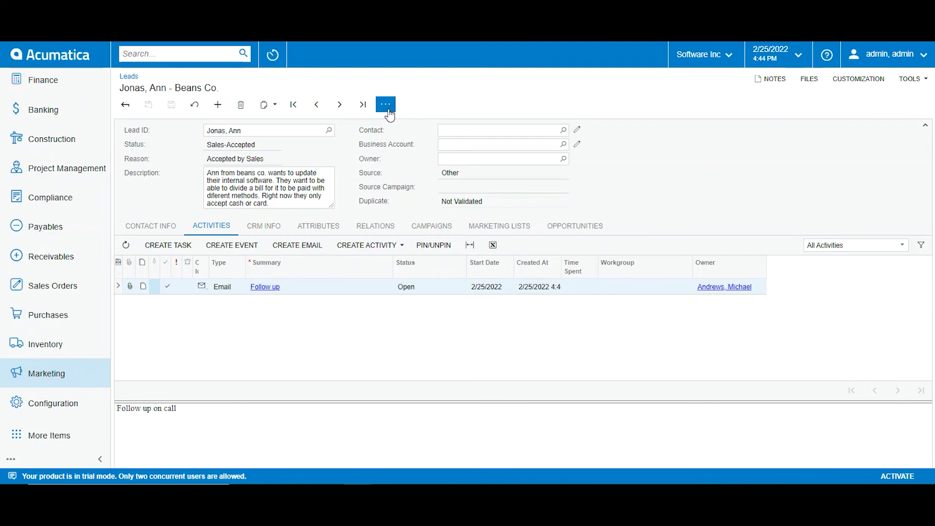
Disqualify the lead, choosing No Interest as the reason.
left_click(386, 105)
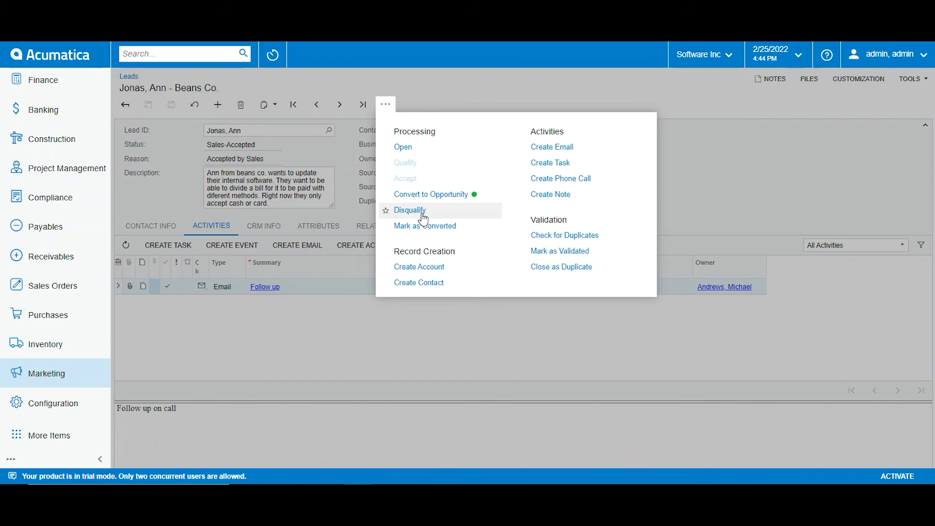
left_click(251, 171)
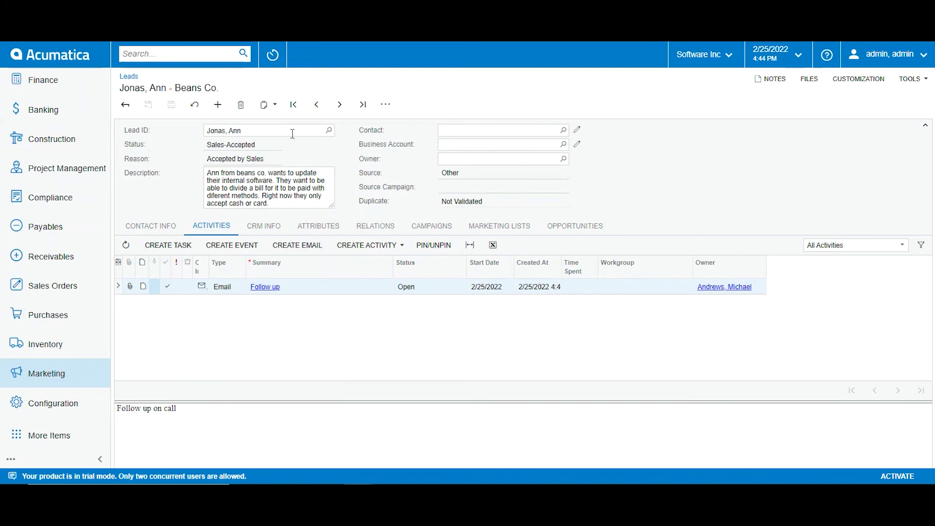
left_click(386, 104)
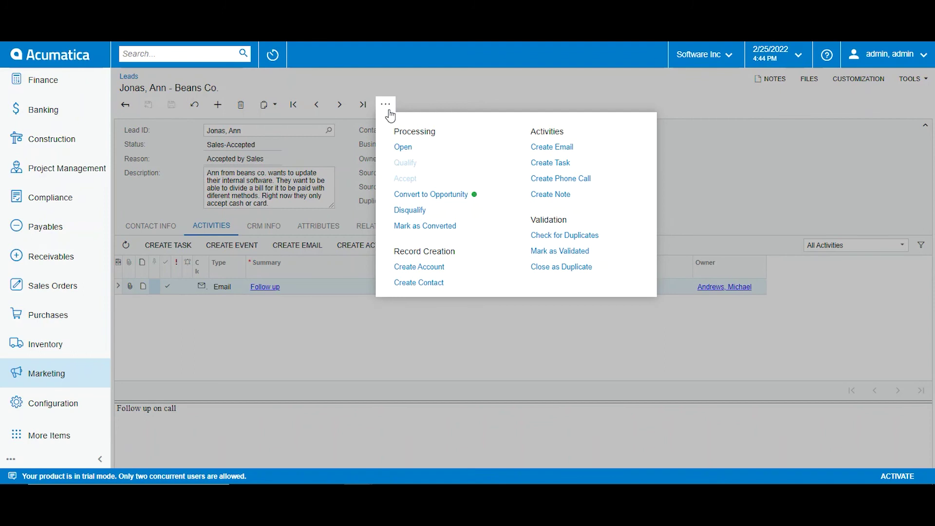
left_click(419, 209)
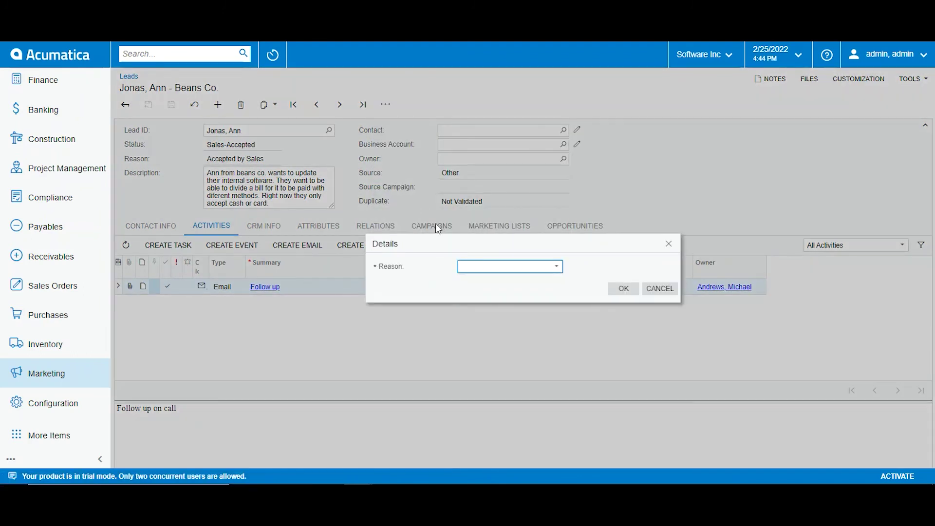
left_click(494, 270)
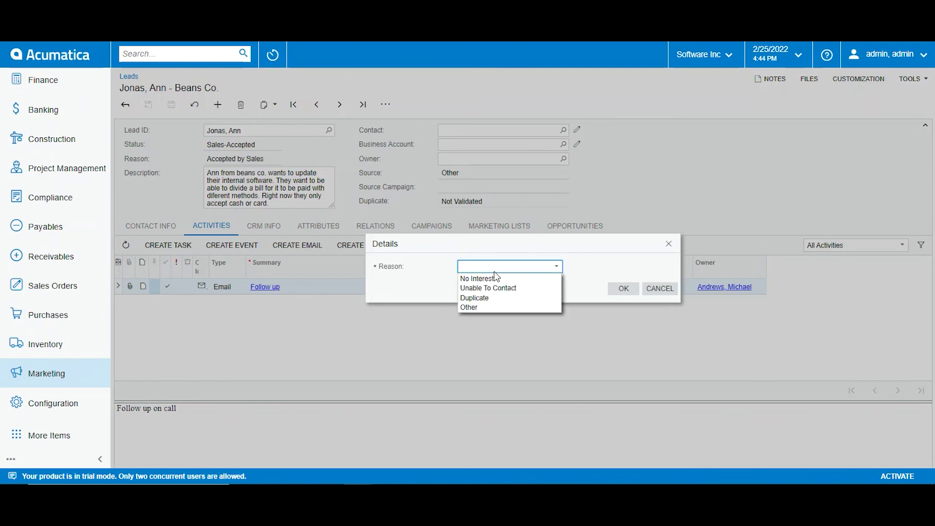
left_click(545, 280)
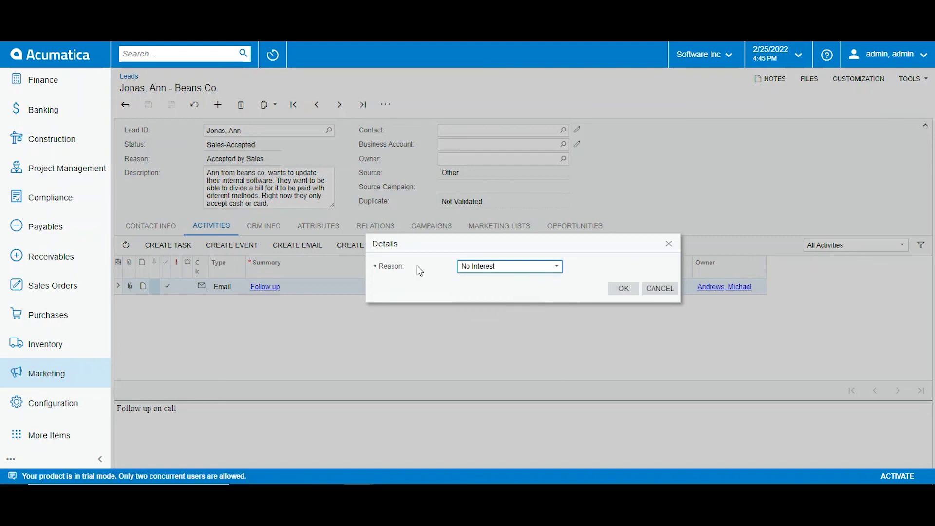
left_click(617, 289)
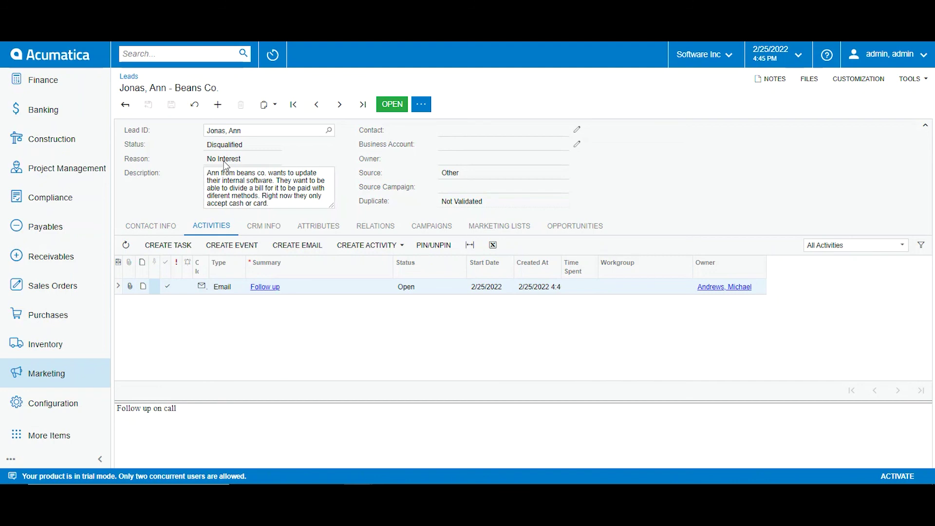
Switch between Contact Info and Activities, ending on the disqualified lead's contact and address details.
left_click(172, 232)
left_click(199, 233)
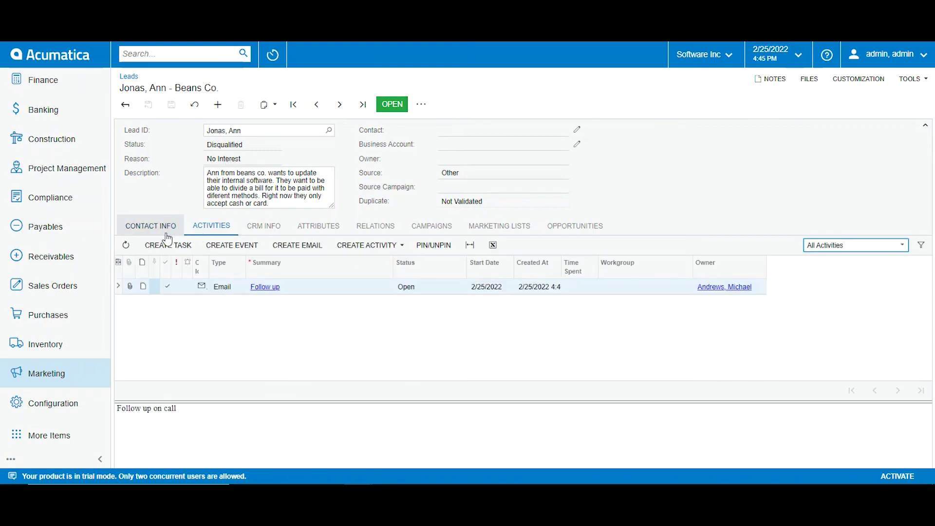
left_click(167, 234)
left_click(196, 231)
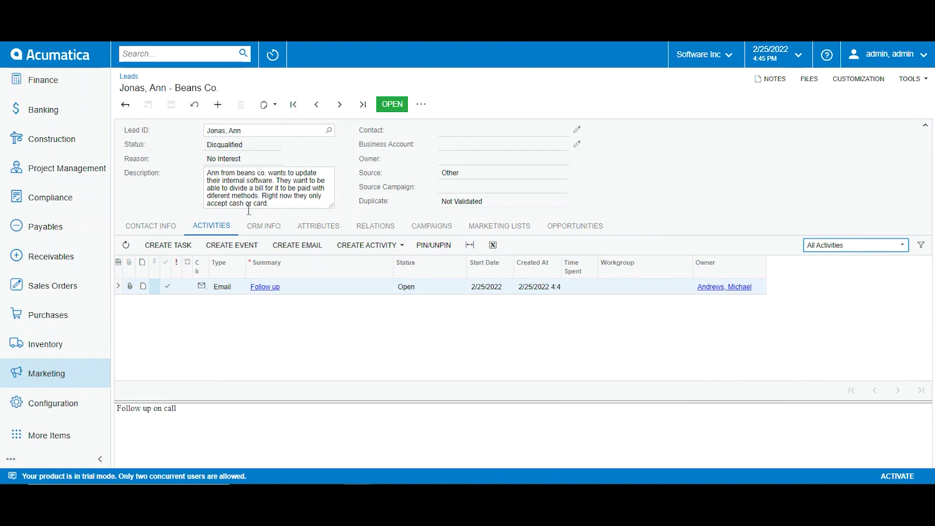
left_click(163, 223)
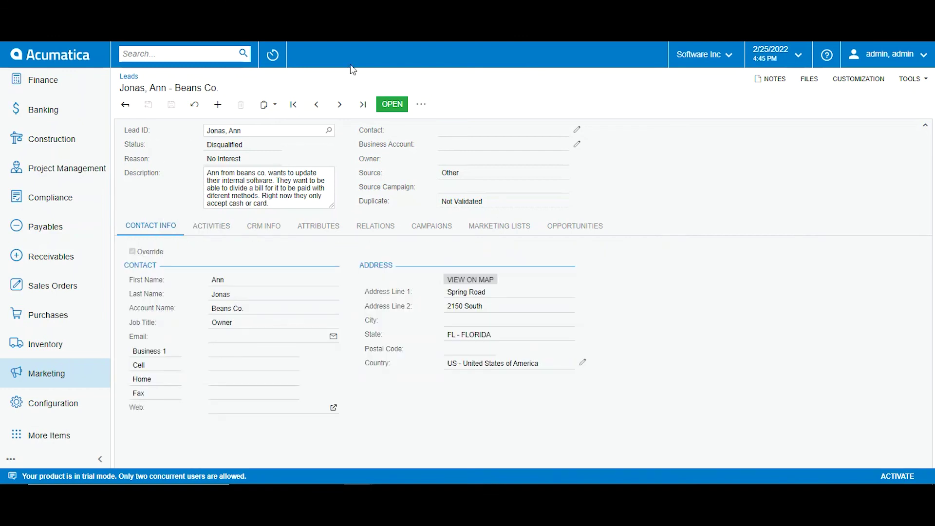